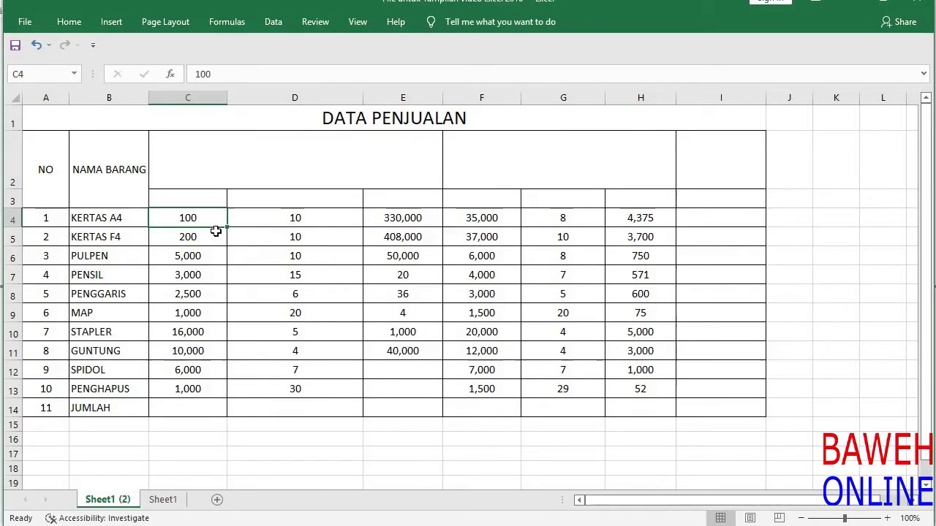
Step: Make a copy of the Sheet1 (2) sheet, creating Sheet1 (3)
{"action": "right_click", "coordinate": [107, 504]}
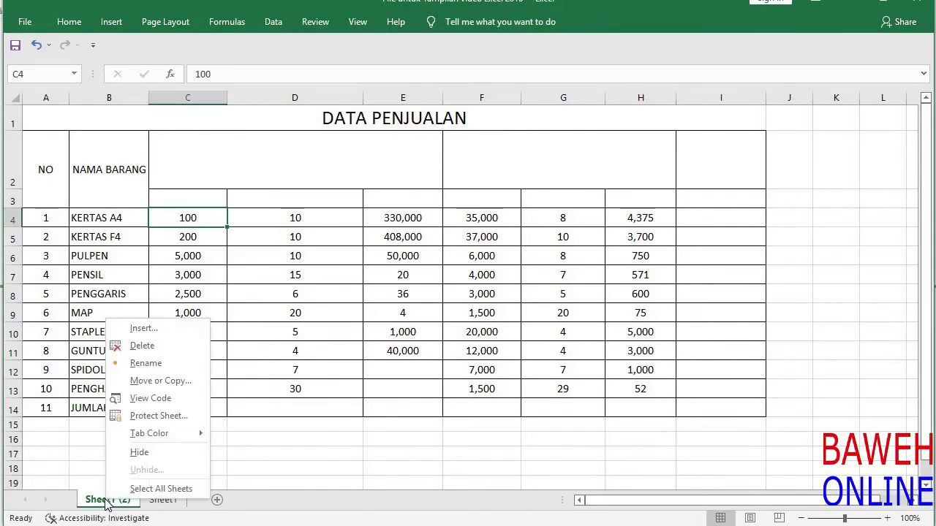
{"action": "left_click", "coordinate": [158, 381]}
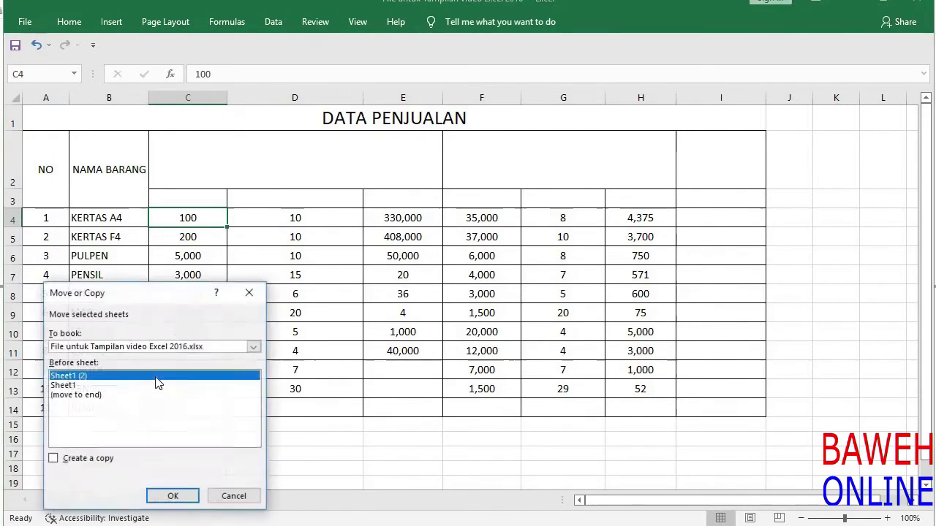
{"action": "left_click", "coordinate": [87, 458]}
{"action": "left_click", "coordinate": [172, 496]}
Step: Delete entire columns F through I in the copied sheet
{"action": "left_click", "coordinate": [478, 238]}
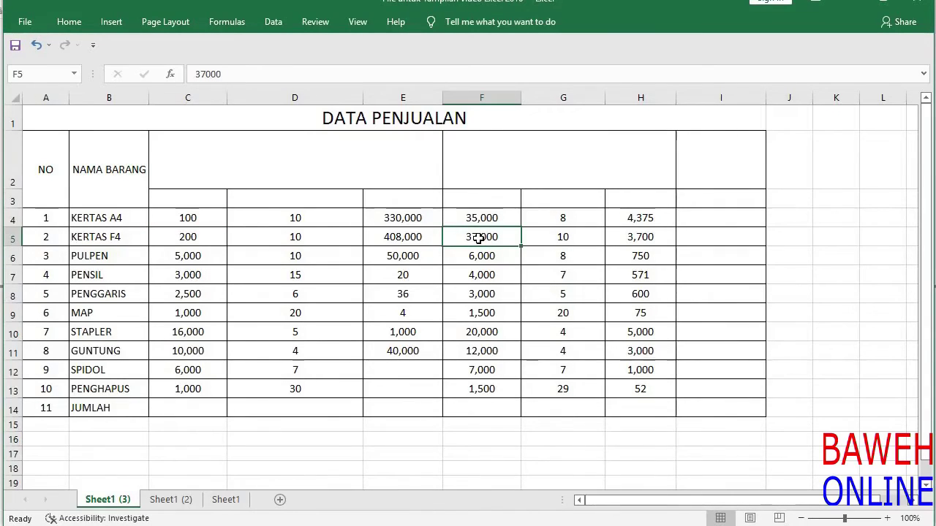
{"action": "key", "text": "shift+Right"}
{"action": "key", "text": "shift+Right"}
{"action": "key", "text": "shift+Right"}
{"action": "key", "text": "ctrl+minus"}
{"action": "key", "text": "c"}
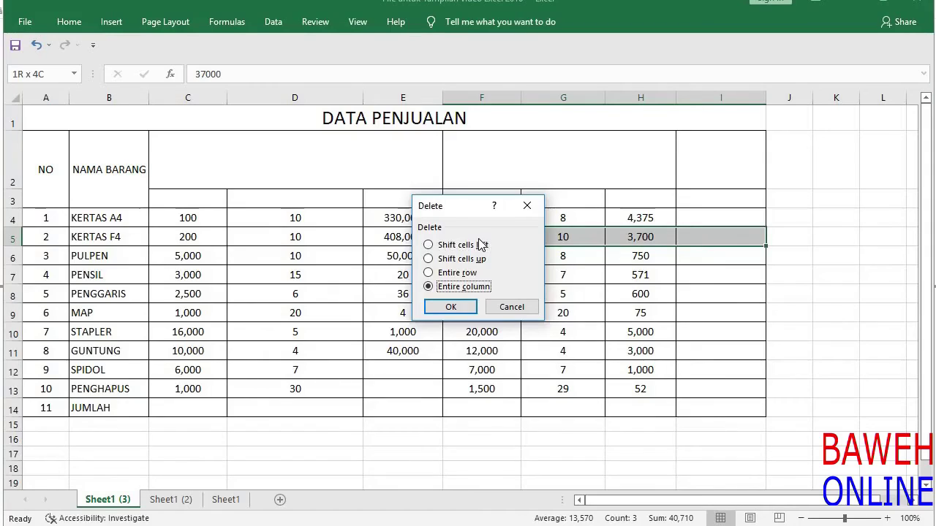
{"action": "key", "text": "Return"}
Step: Insert a blank entire column at E, before the 330,000 column
{"action": "key", "text": "Left"}
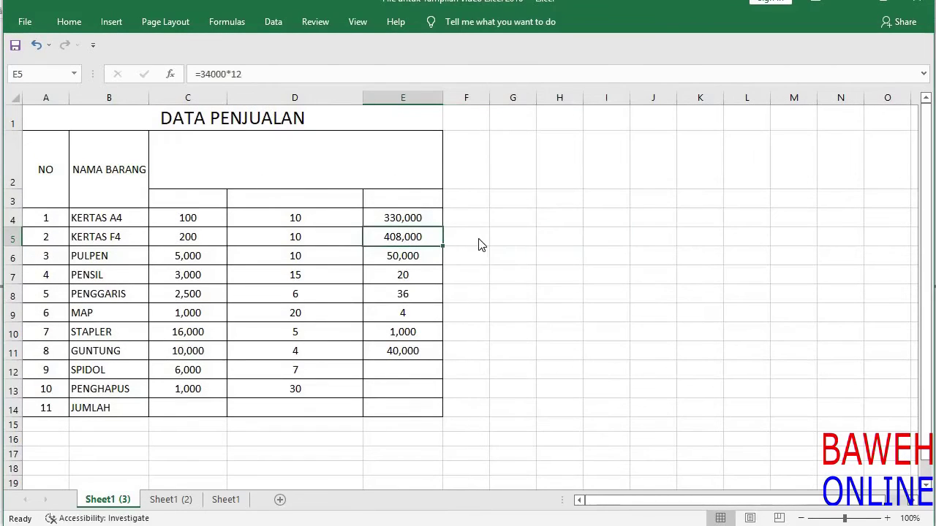
{"action": "right_click", "coordinate": [481, 245]}
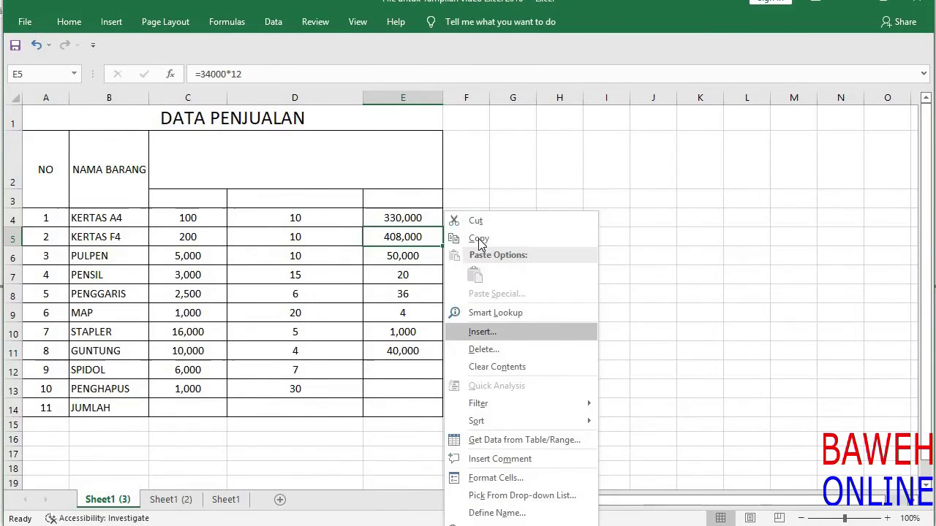
{"action": "key", "text": "Return"}
{"action": "key", "text": "c"}
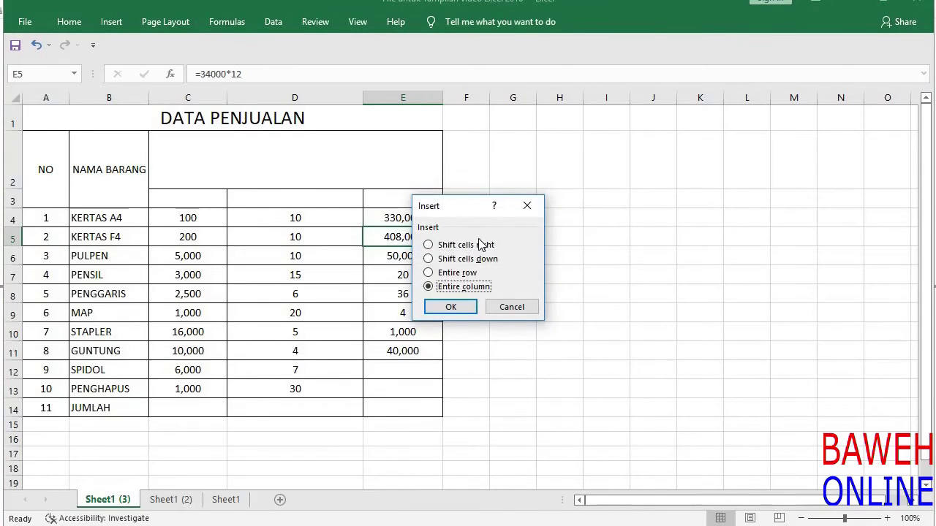
{"action": "key", "text": "Return"}
{"action": "key", "text": "Up"}
{"action": "key", "text": "Up"}
{"action": "key", "text": "Left"}
{"action": "key", "text": "Left"}
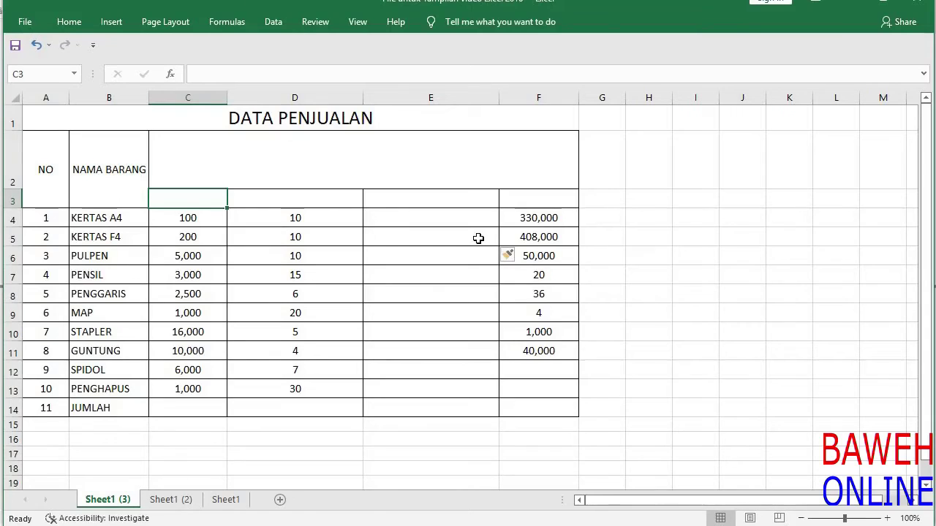
Step: Enter headers HARGA, JUMLAH, PAJAK and TOTAL in cells C3 to F3
{"action": "type", "text": "ha"}
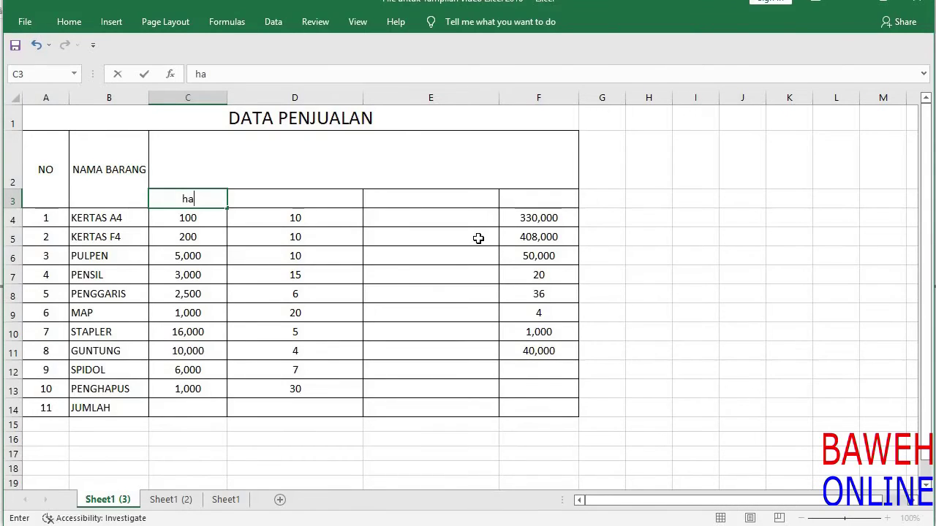
{"action": "type", "text": "rga"}
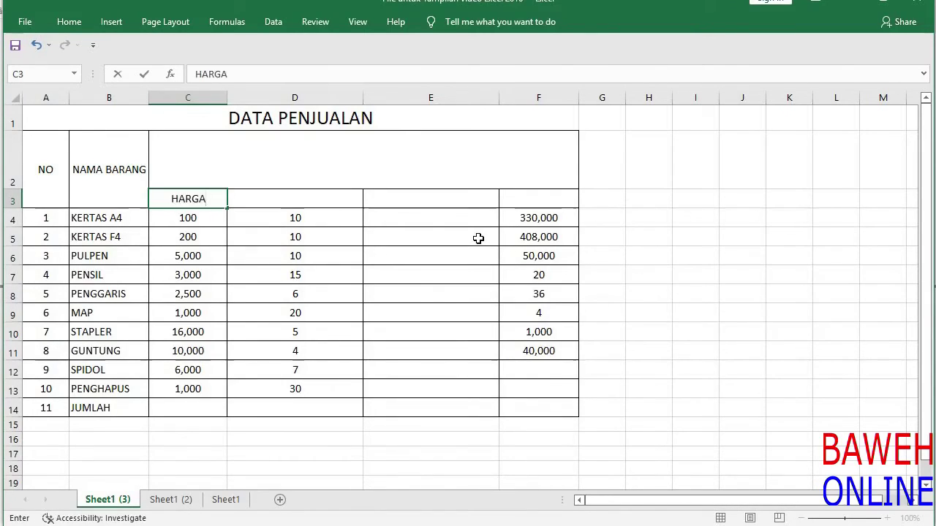
{"action": "key", "text": "Tab"}
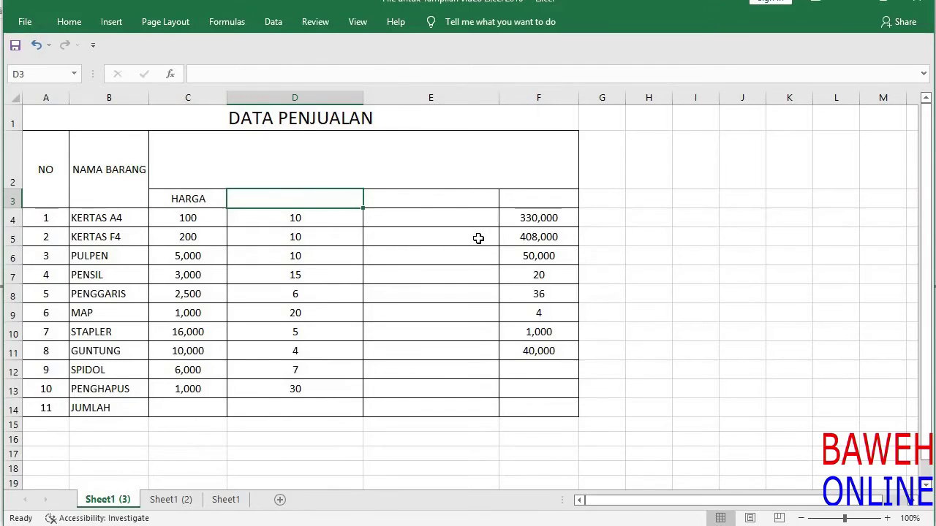
{"action": "type", "text": "JUMLAH"}
{"action": "key", "text": "Tab"}
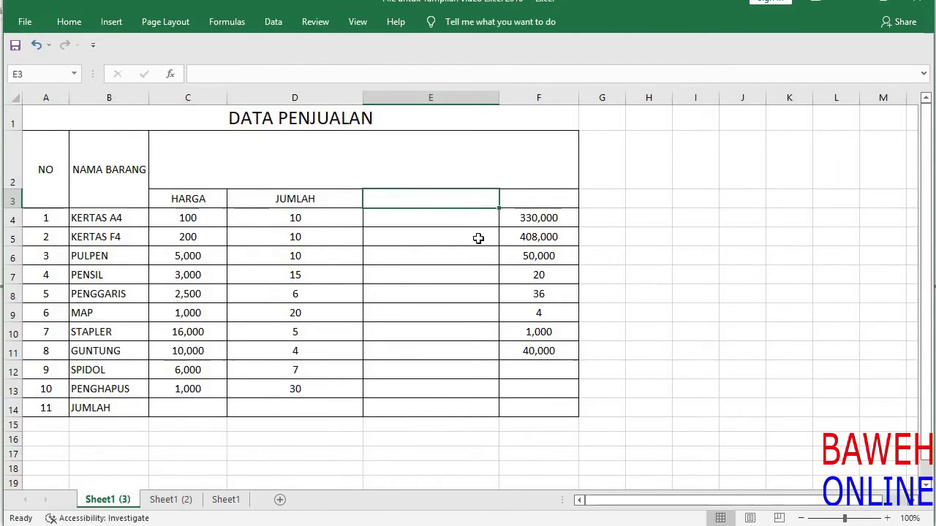
{"action": "type", "text": "PAJ"}
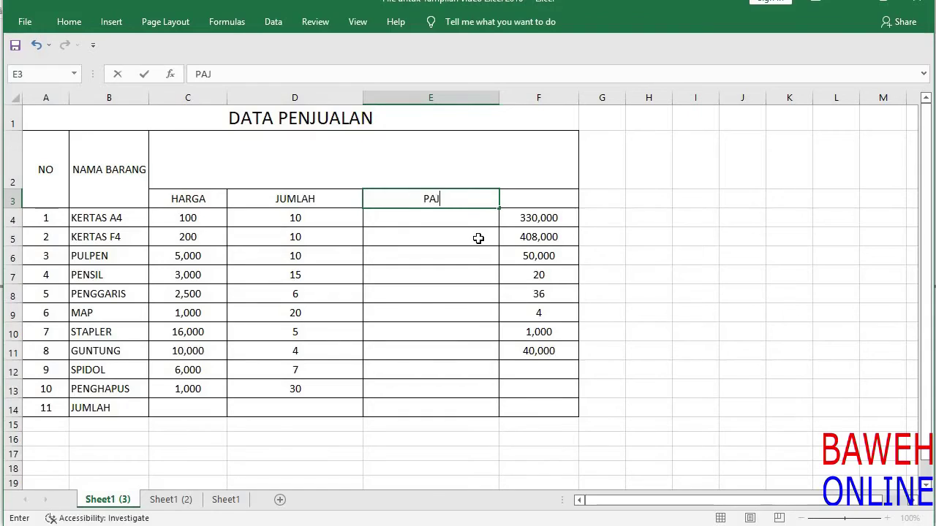
{"action": "type", "text": "AK"}
{"action": "key", "text": "Tab"}
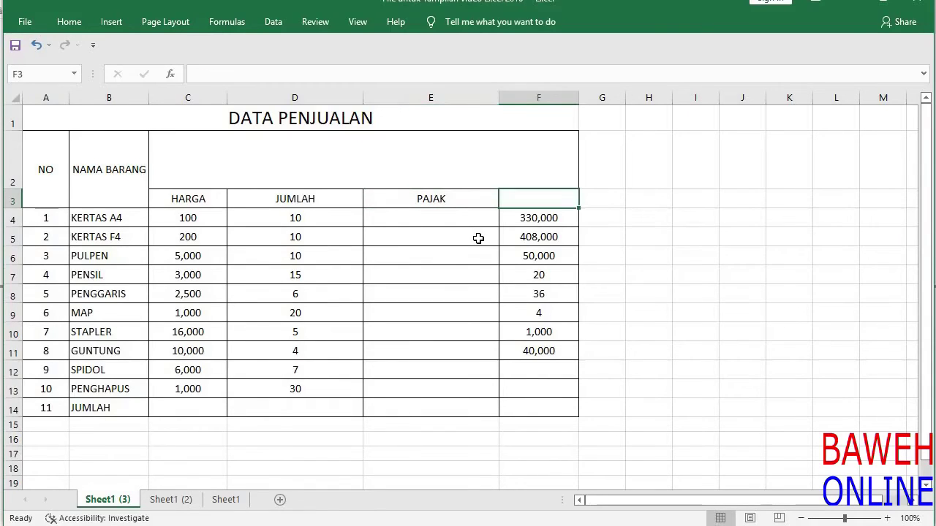
{"action": "type", "text": "TO"}
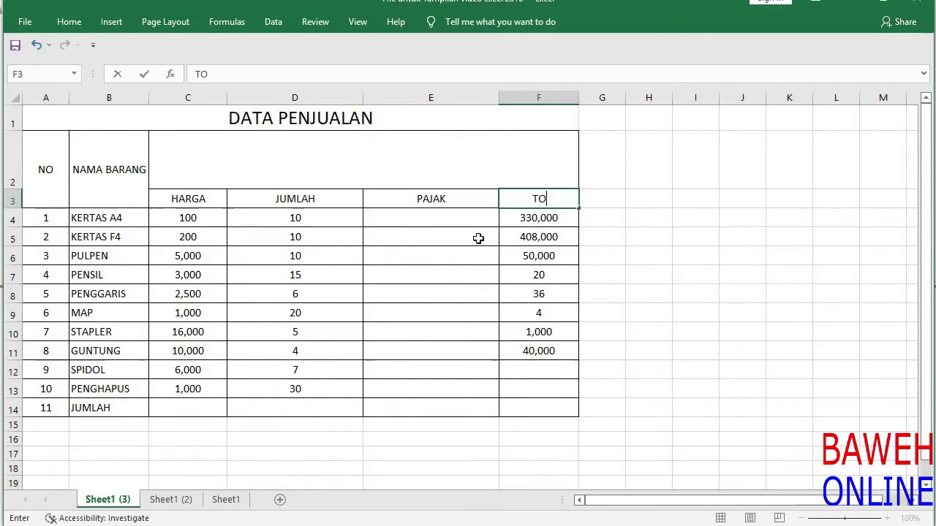
{"action": "type", "text": "TAL"}
{"action": "key", "text": "Return"}
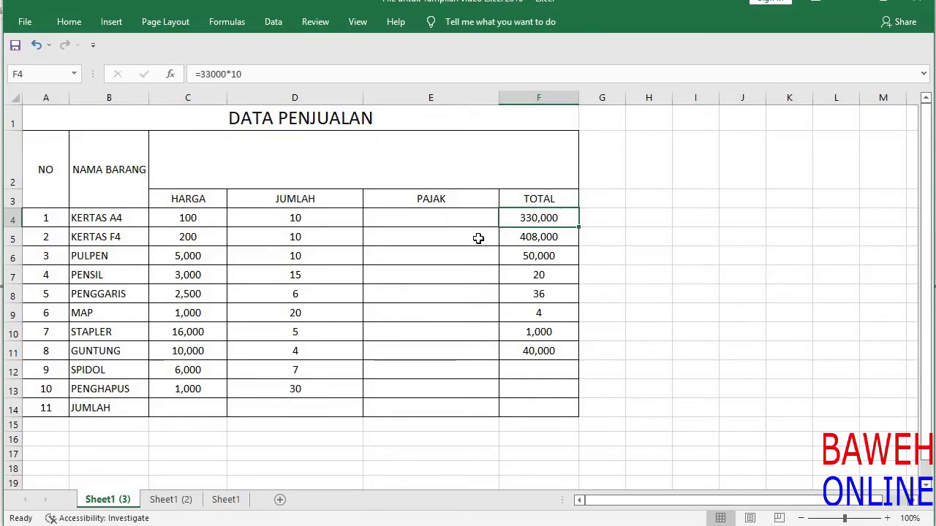
Step: Clear the old values in the TOTAL column, F4 to F13
{"action": "key", "text": "Left"}
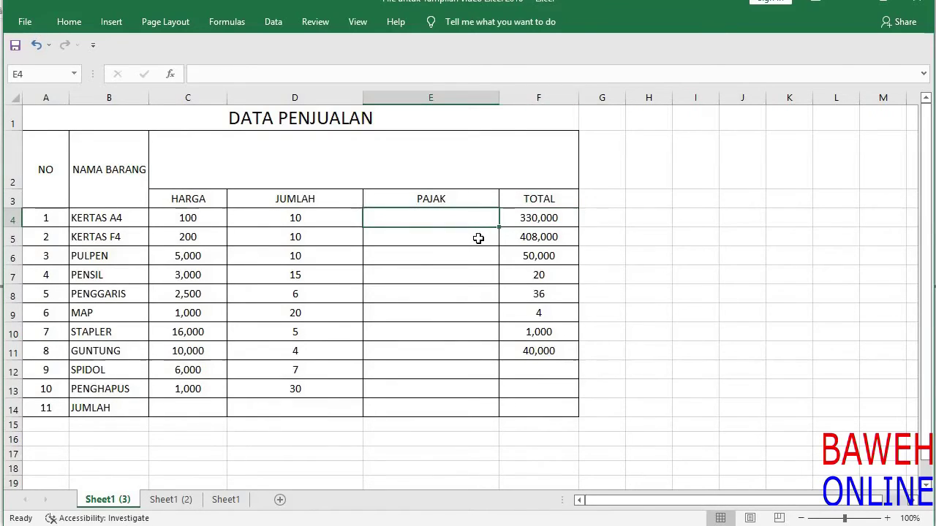
{"action": "key", "text": "Right"}
{"action": "key", "text": "shift+Down"}
{"action": "key", "text": "shift+Down"}
{"action": "key", "text": "shift+Down"}
{"action": "key", "text": "shift+Down"}
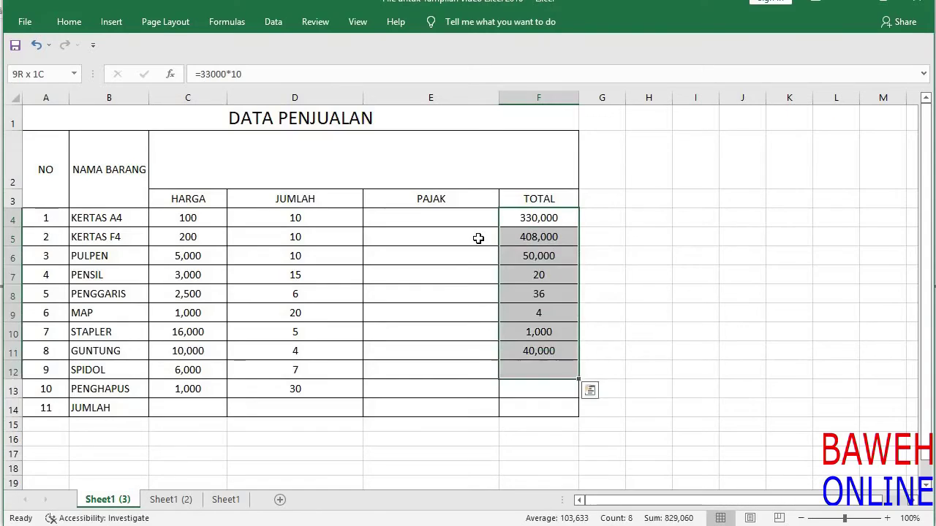
{"action": "key", "text": "shift+Down"}
{"action": "key", "text": "shift+Down"}
{"action": "key", "text": "Delete"}
{"action": "key", "text": "Left"}
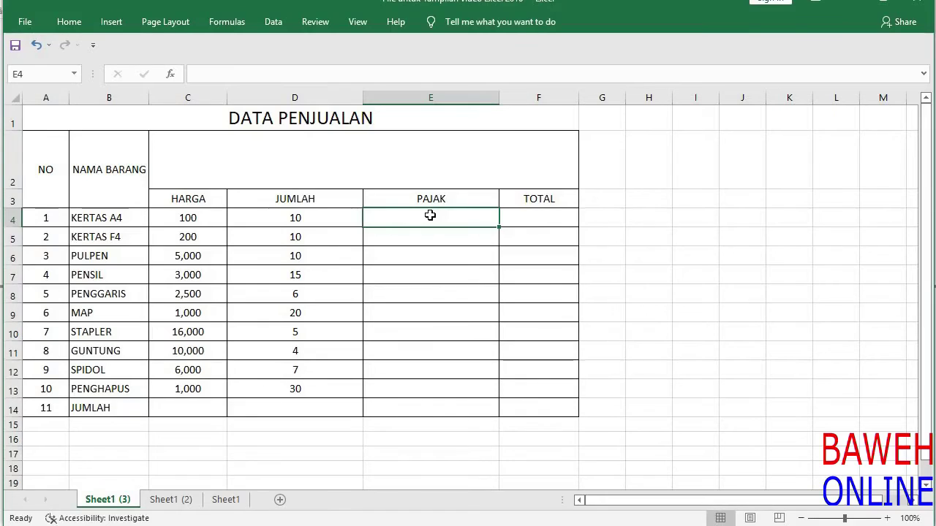
Step: Enter =(C4*D4)*0.11 in E4, giving a PAJAK of 110 for KERTAS A4
{"action": "type", "text": "="}
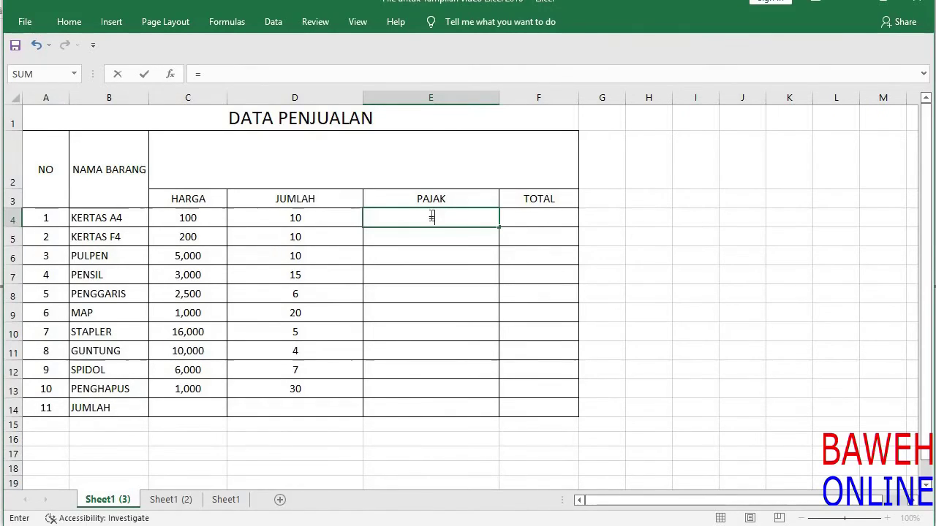
{"action": "type", "text": "("}
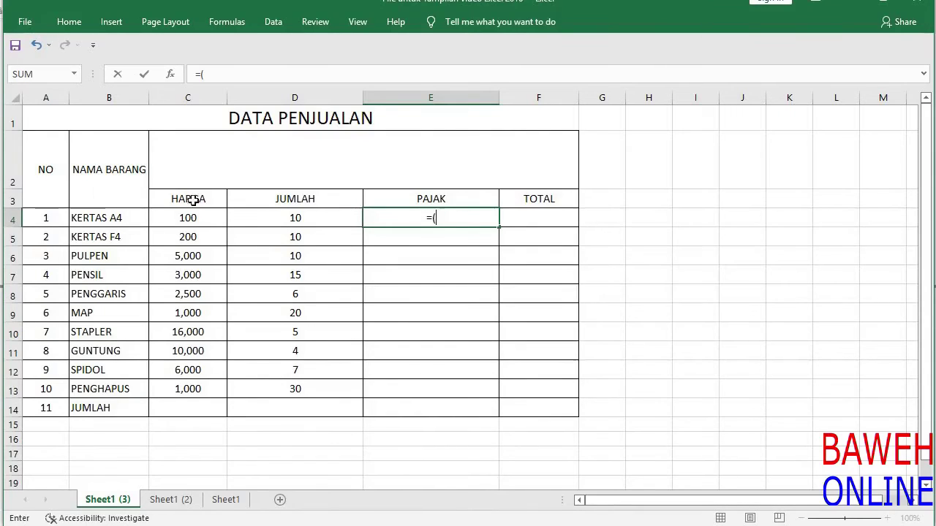
{"action": "left_click", "coordinate": [189, 219]}
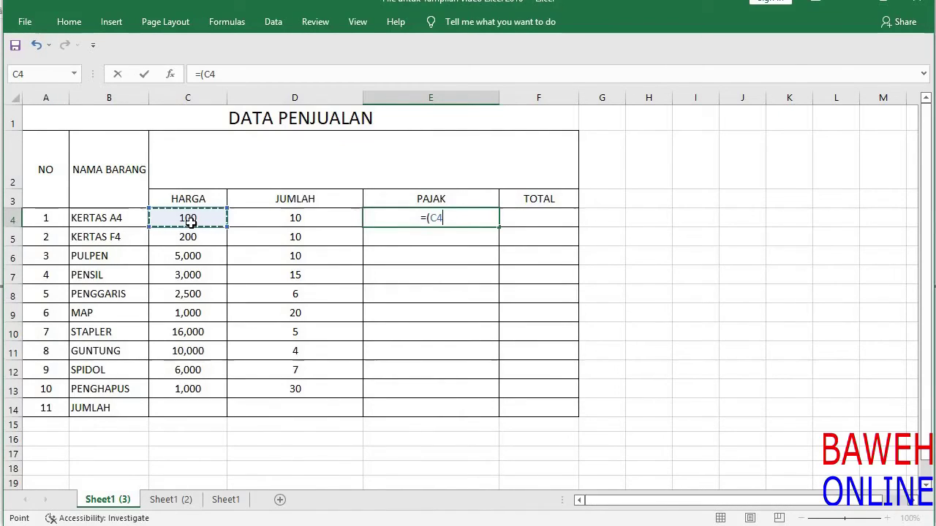
{"action": "type", "text": "*"}
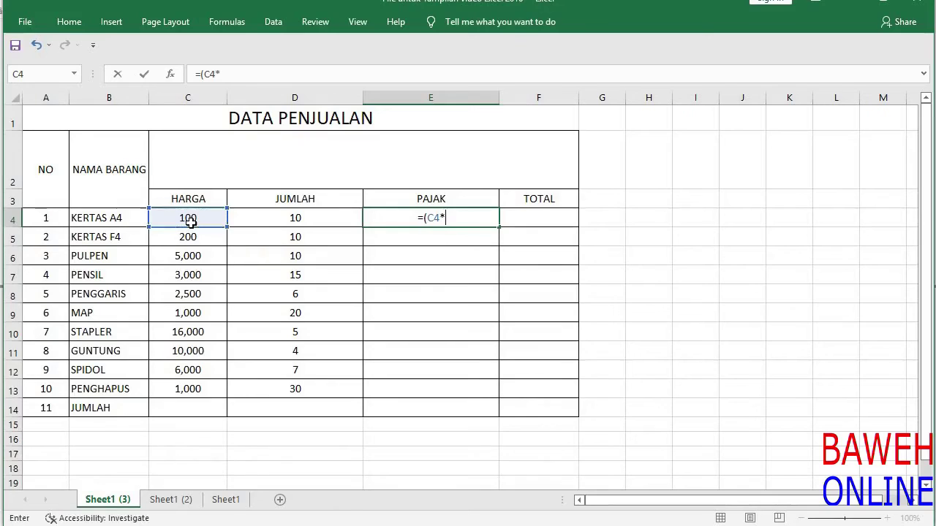
{"action": "left_click", "coordinate": [288, 217]}
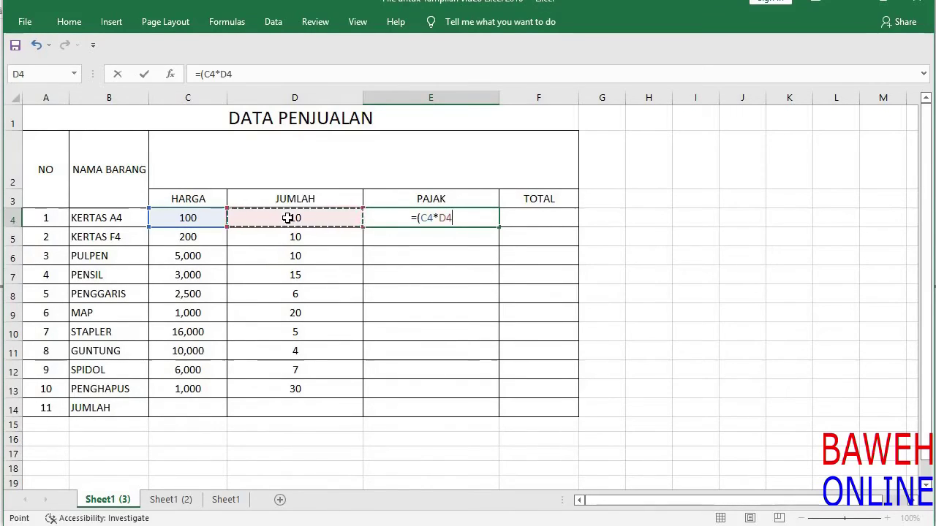
{"action": "type", "text": ")"}
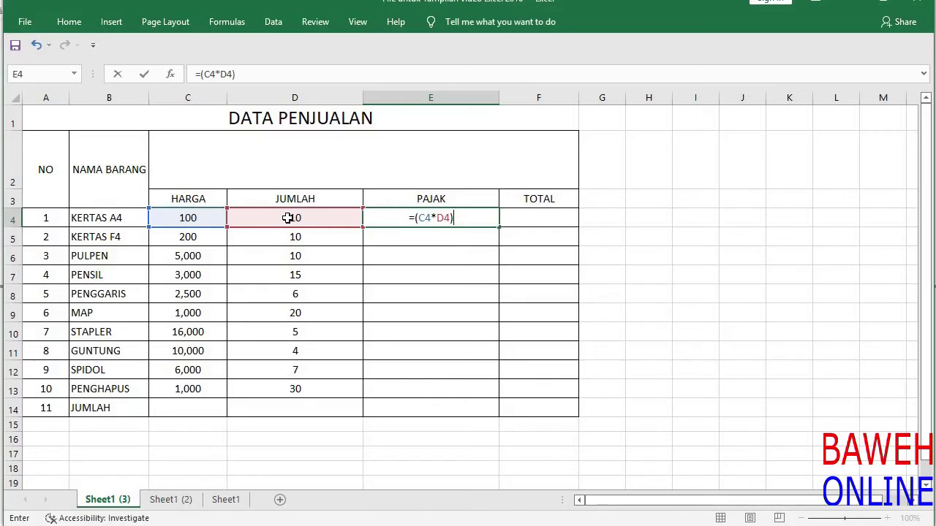
{"action": "type", "text": "*"}
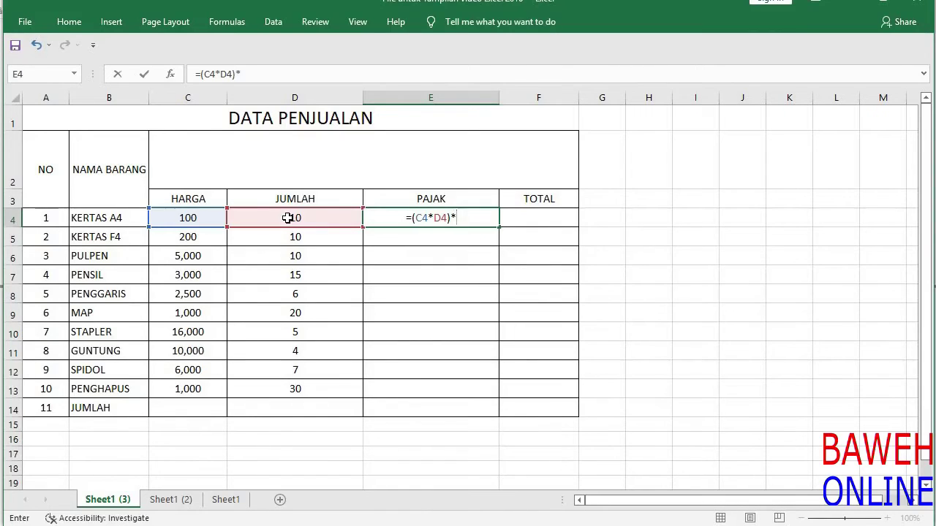
{"action": "type", "text": "0"}
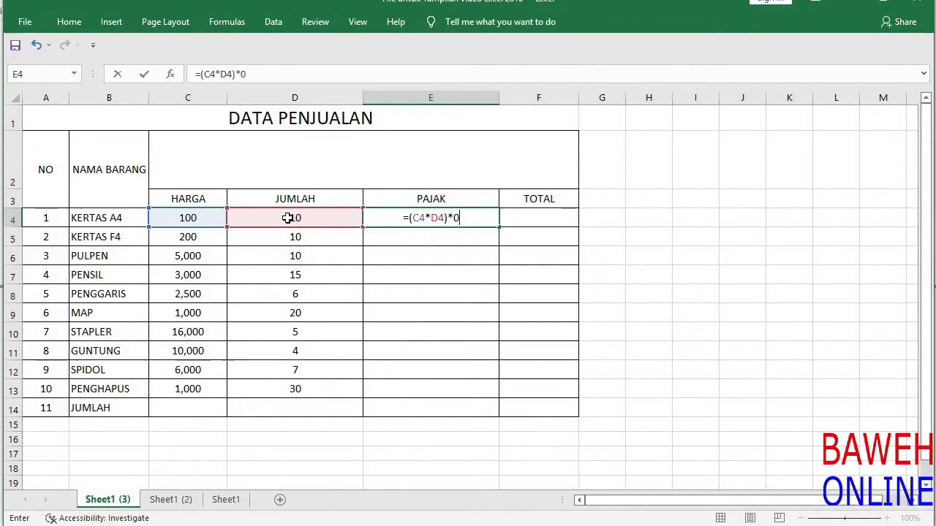
{"action": "type", "text": "."}
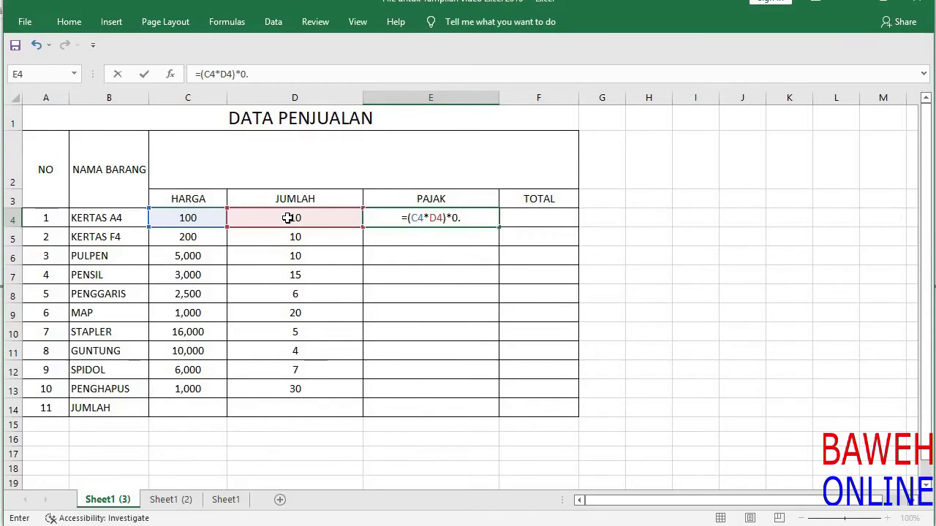
{"action": "type", "text": "11"}
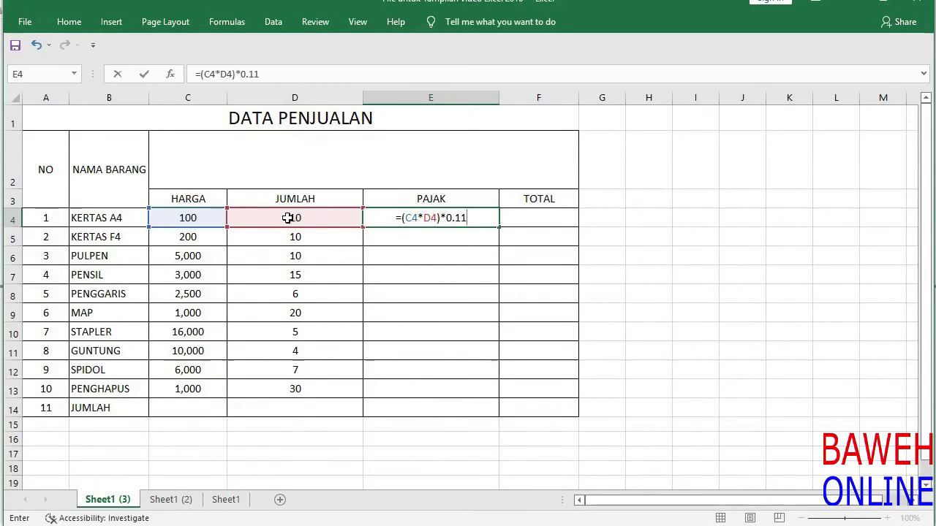
{"action": "key", "text": "Return"}
{"action": "key", "text": "Up"}
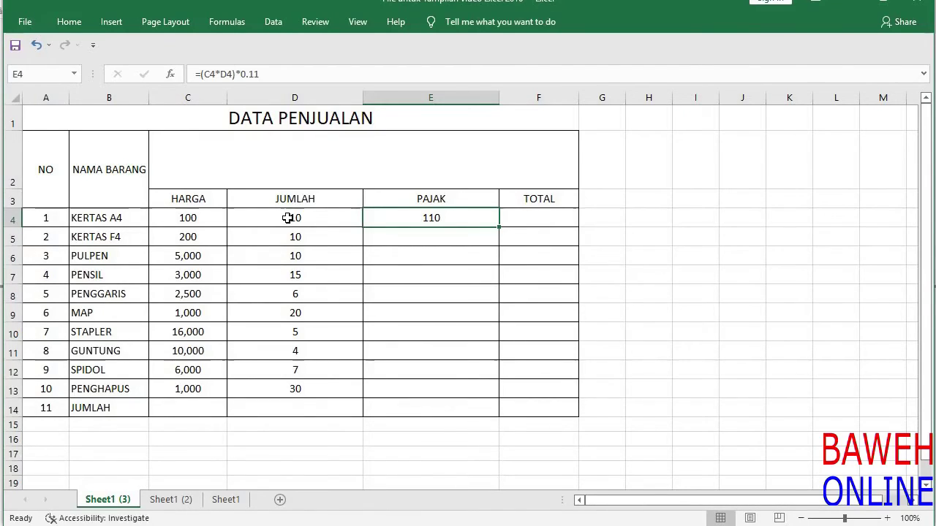
{"action": "key", "text": "Return"}
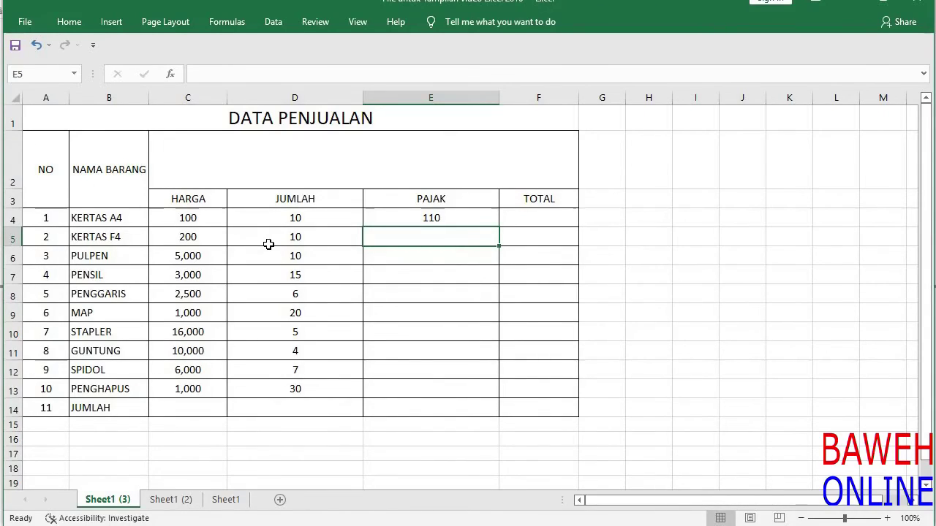
Step: Enter =(C5*D5)/100*11 in E5, giving a PAJAK of 220 for KERTAS F4
{"action": "type", "text": "="}
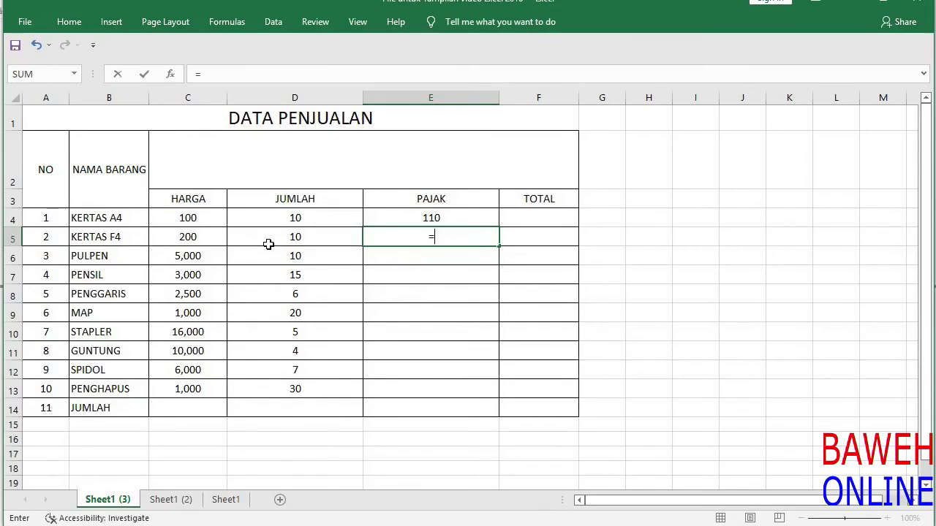
{"action": "type", "text": "("}
{"action": "left_click", "coordinate": [194, 234]}
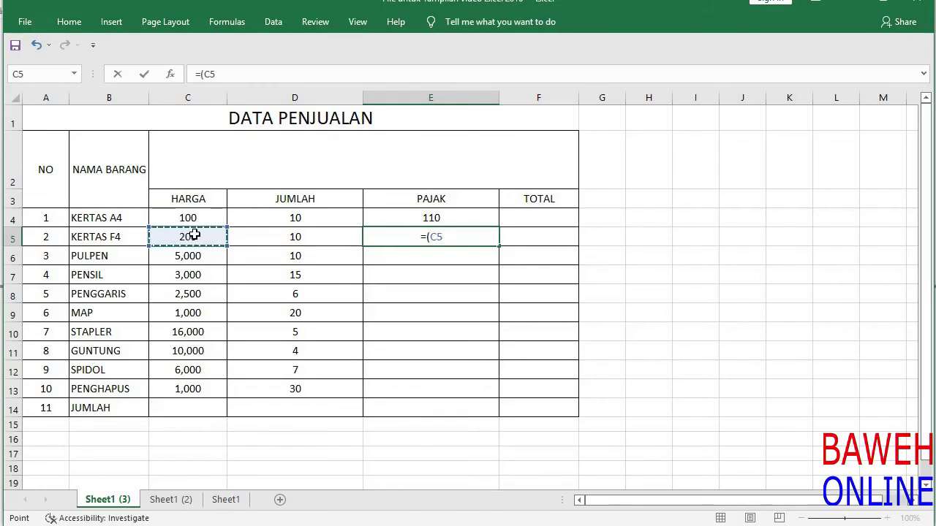
{"action": "type", "text": "*"}
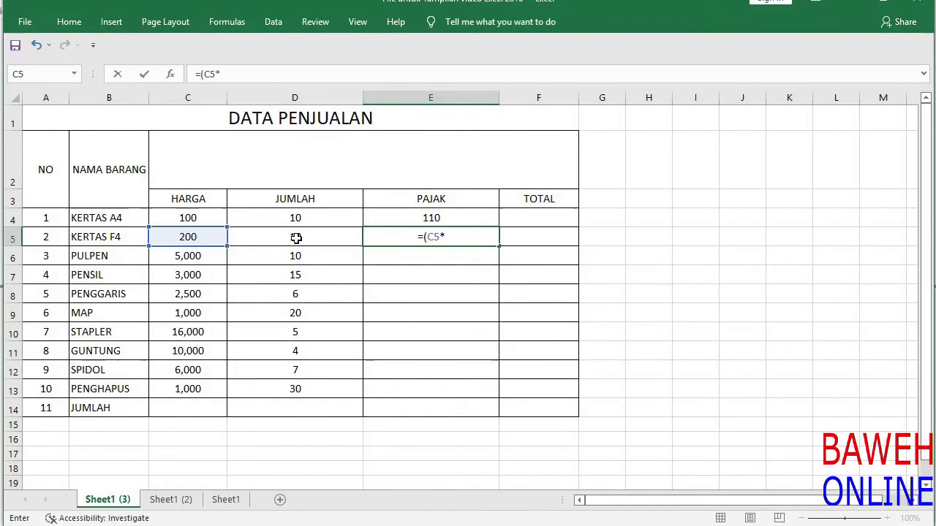
{"action": "left_click", "coordinate": [296, 238]}
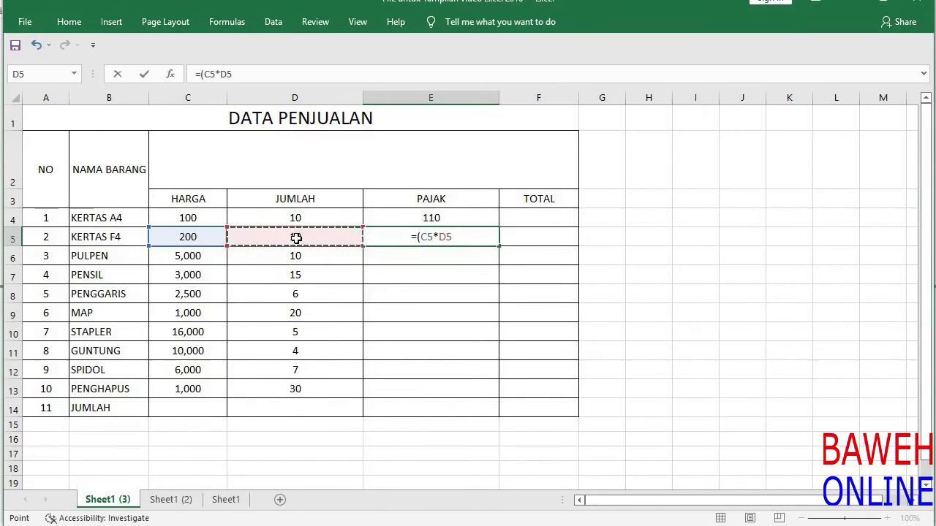
{"action": "type", "text": ")"}
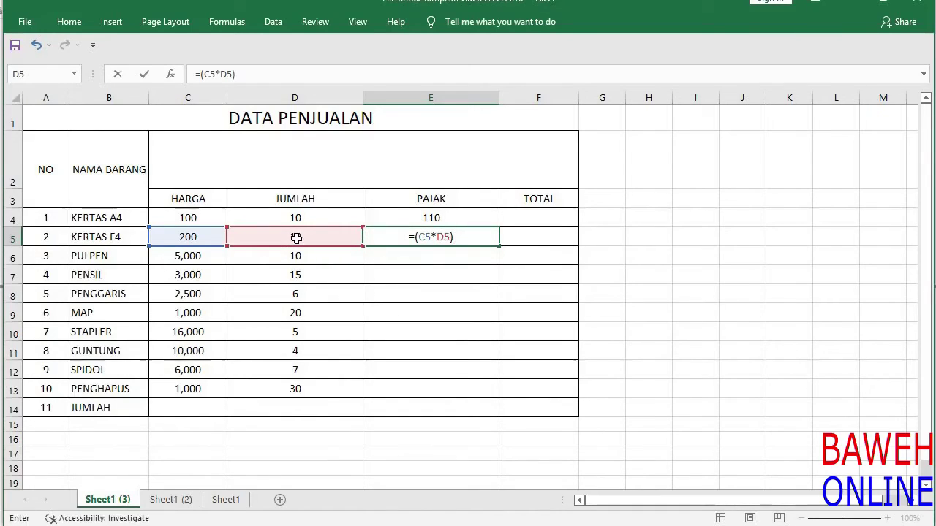
{"action": "type", "text": "/1"}
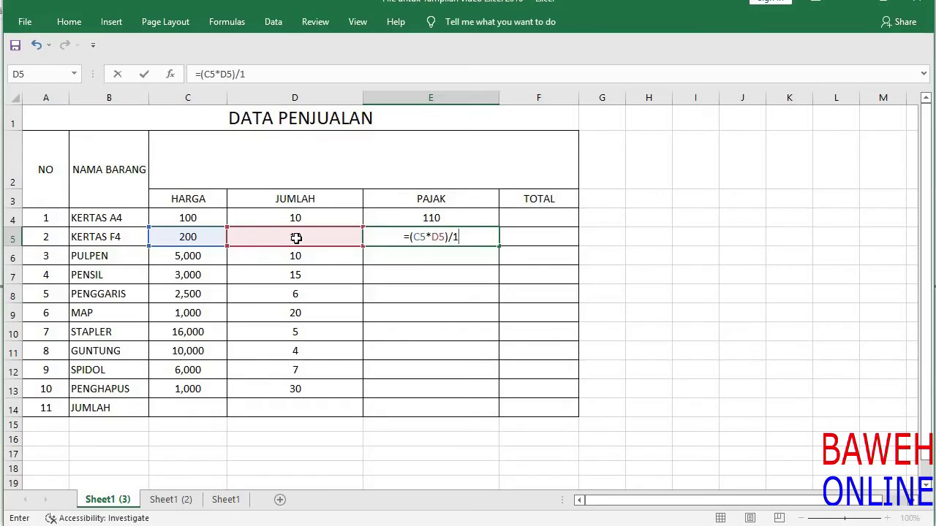
{"action": "type", "text": "00*"}
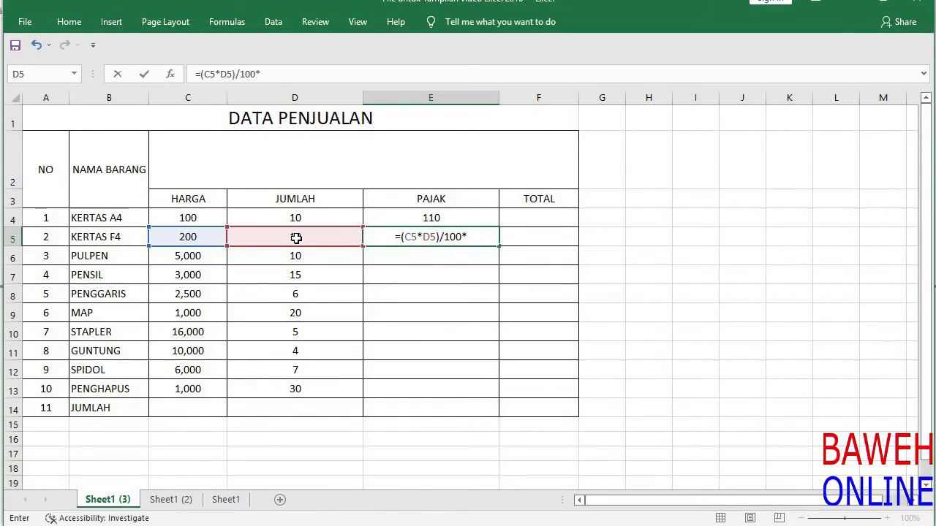
{"action": "type", "text": "11"}
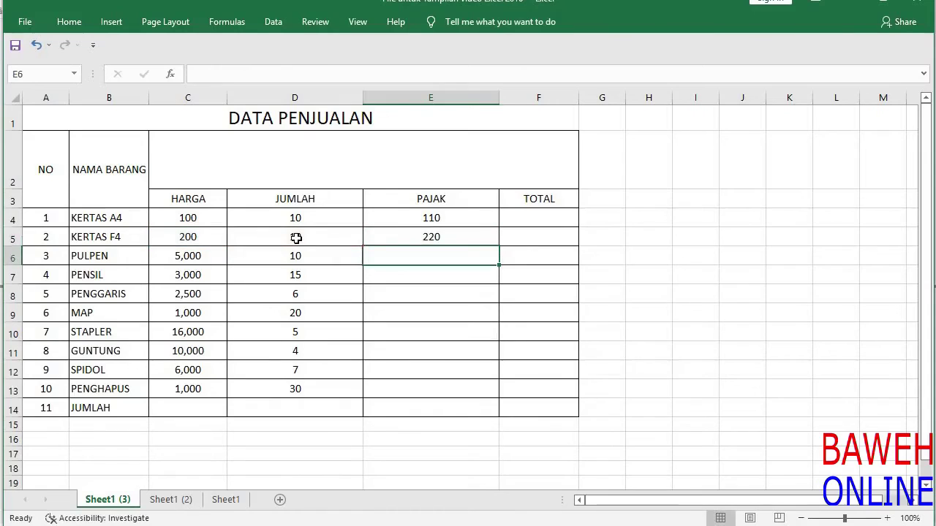
{"action": "key", "text": "Up"}
Step: Review the row 5 price, quantity and tax formula, then the row 4 cells feeding TOTAL
{"action": "key", "text": "Left"}
{"action": "key", "text": "Left"}
{"action": "key", "text": "Left"}
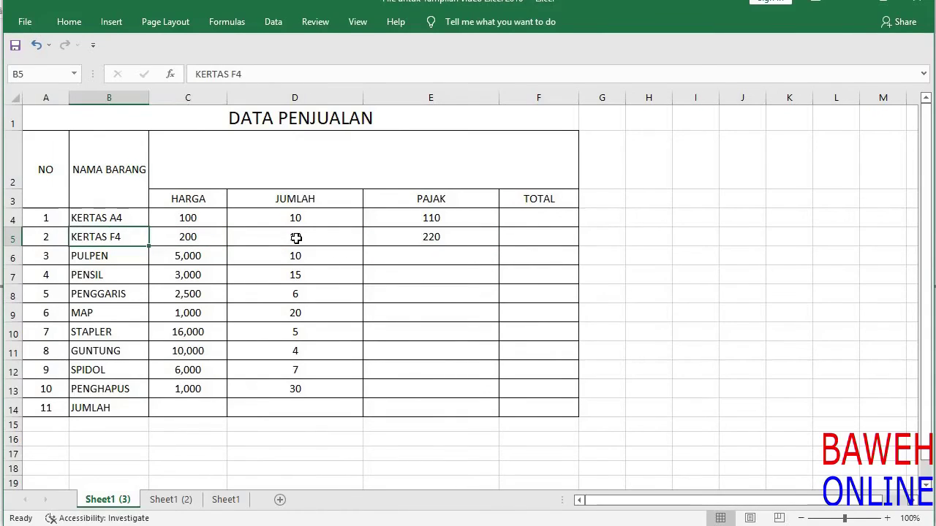
{"action": "key", "text": "Right"}
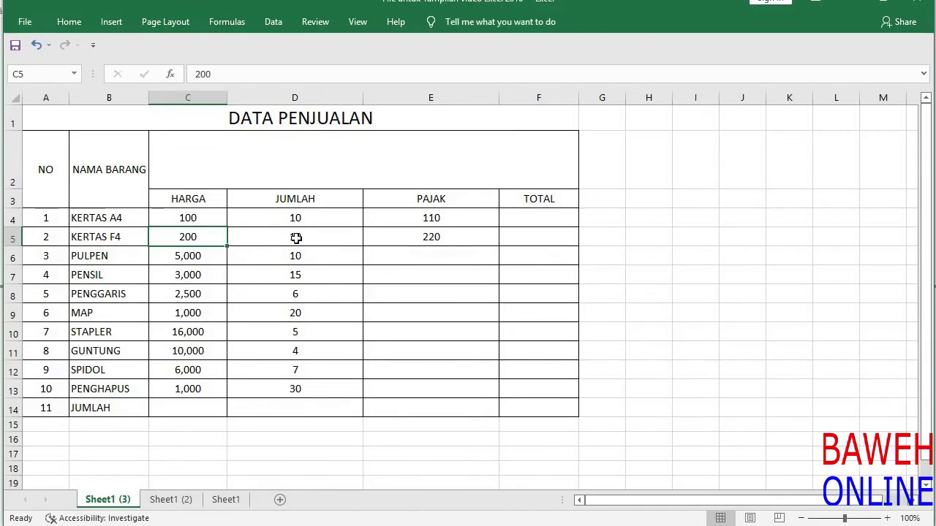
{"action": "key", "text": "Right"}
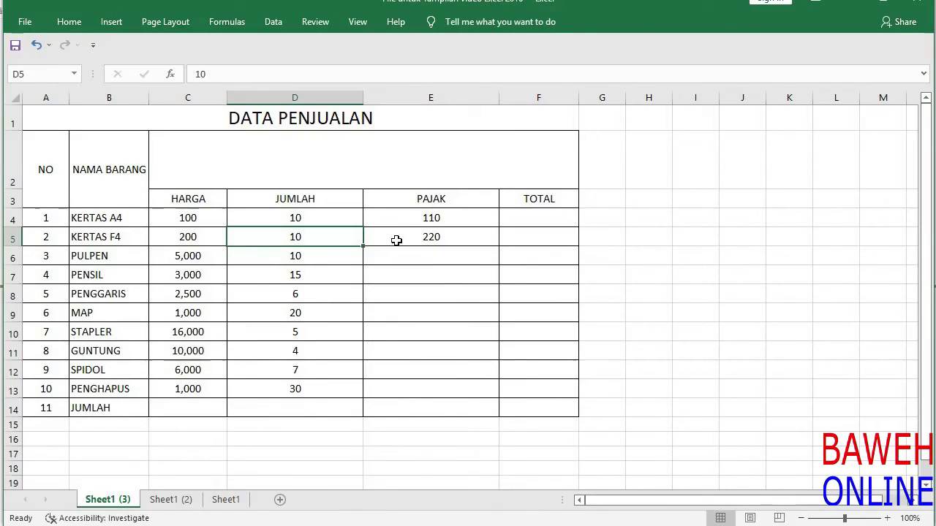
{"action": "left_click", "coordinate": [466, 237]}
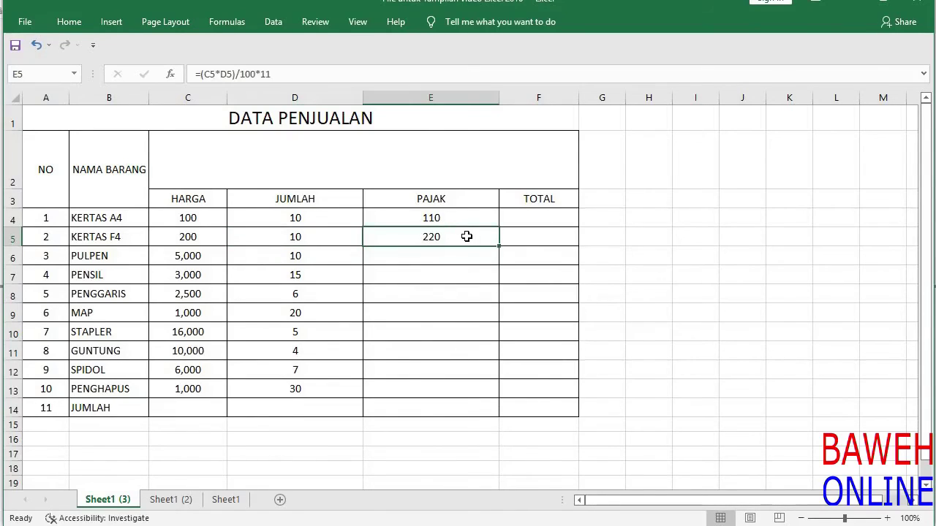
{"action": "left_click", "coordinate": [529, 217]}
{"action": "key", "text": "Left"}
{"action": "key", "text": "Left"}
{"action": "key", "text": "Left"}
{"action": "key", "text": "Right"}
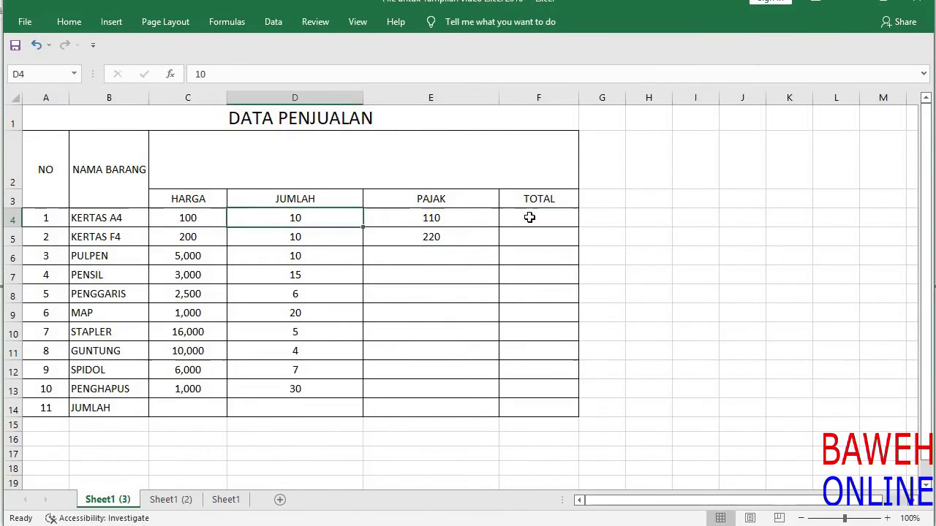
{"action": "key", "text": "Right"}
{"action": "key", "text": "Right"}
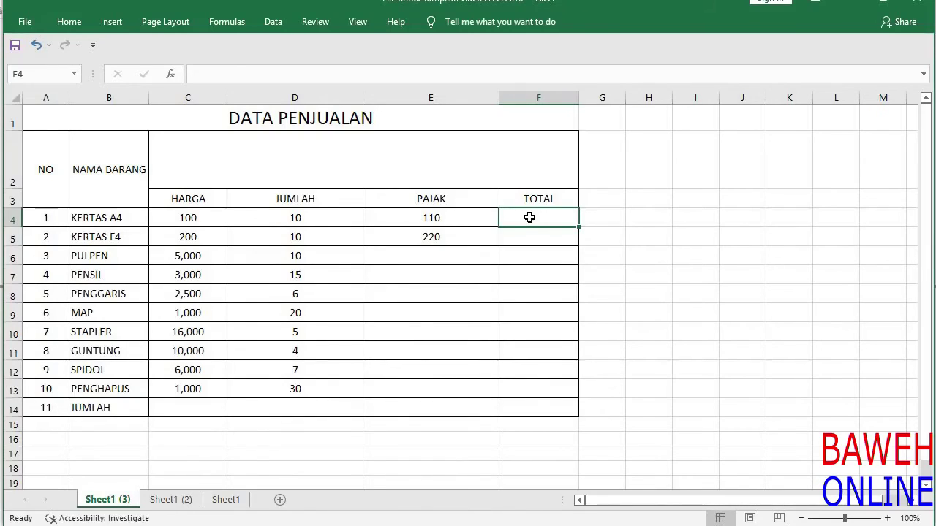
Step: Enter =(C4*D4)+E4 in F4 so KERTAS A4 totals 1,110
{"action": "type", "text": "="}
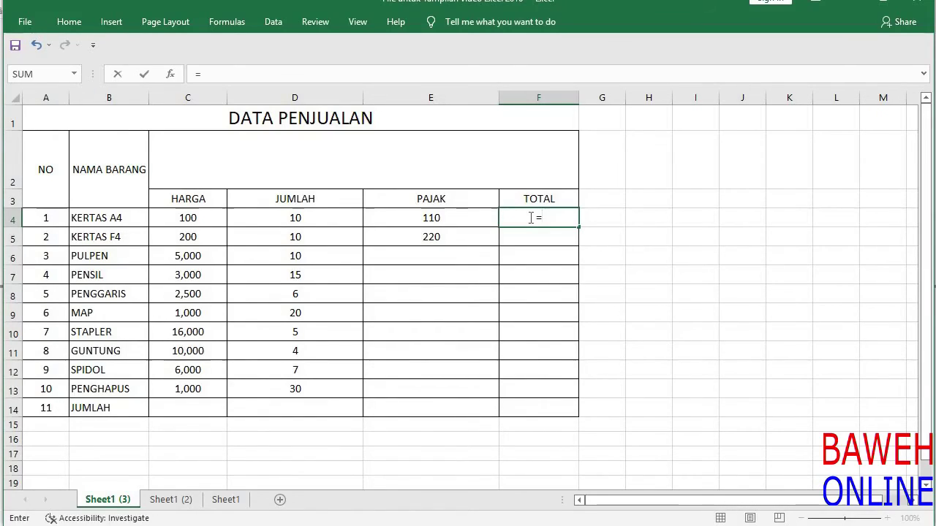
{"action": "type", "text": "("}
{"action": "left_click", "coordinate": [197, 220]}
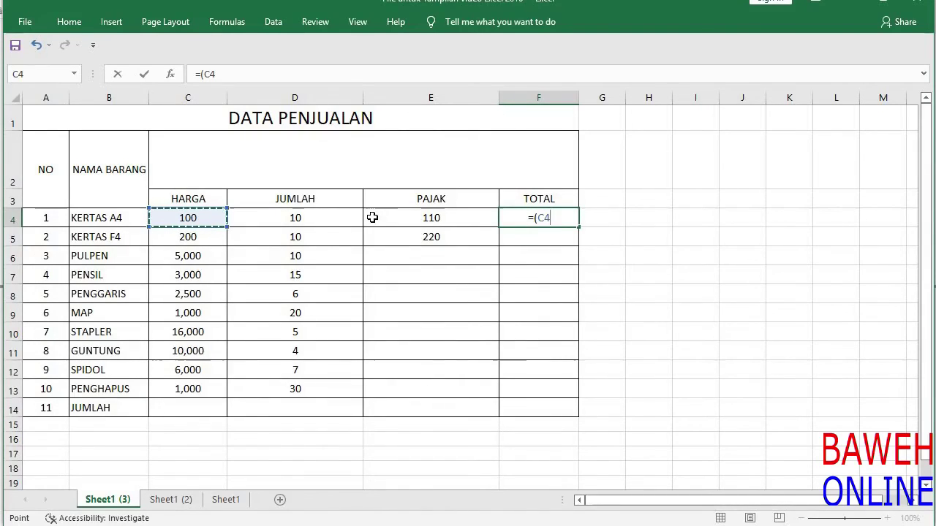
{"action": "type", "text": "*"}
{"action": "left_click", "coordinate": [313, 220]}
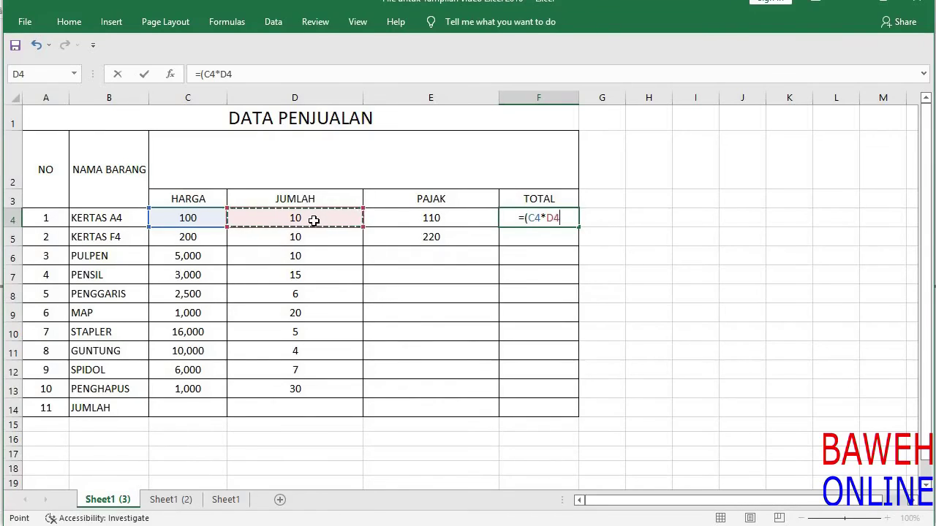
{"action": "type", "text": ")+"}
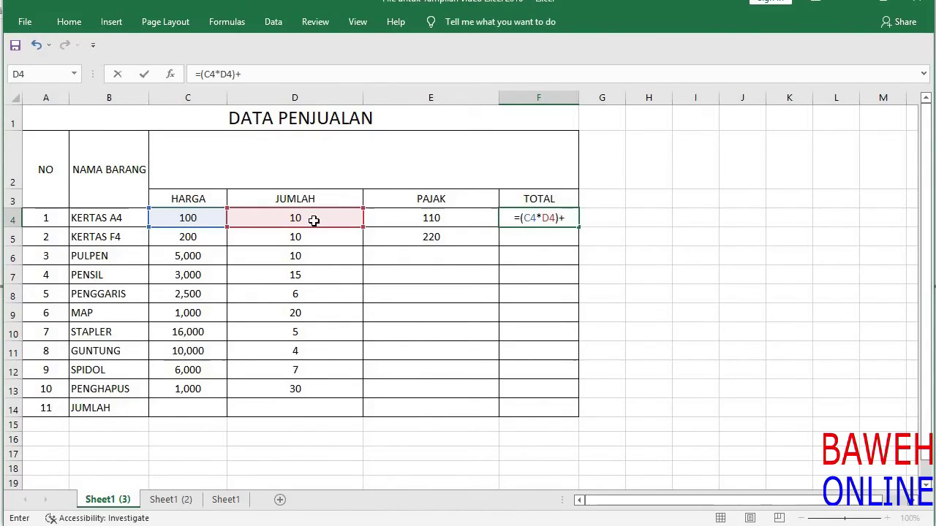
{"action": "left_click", "coordinate": [422, 218]}
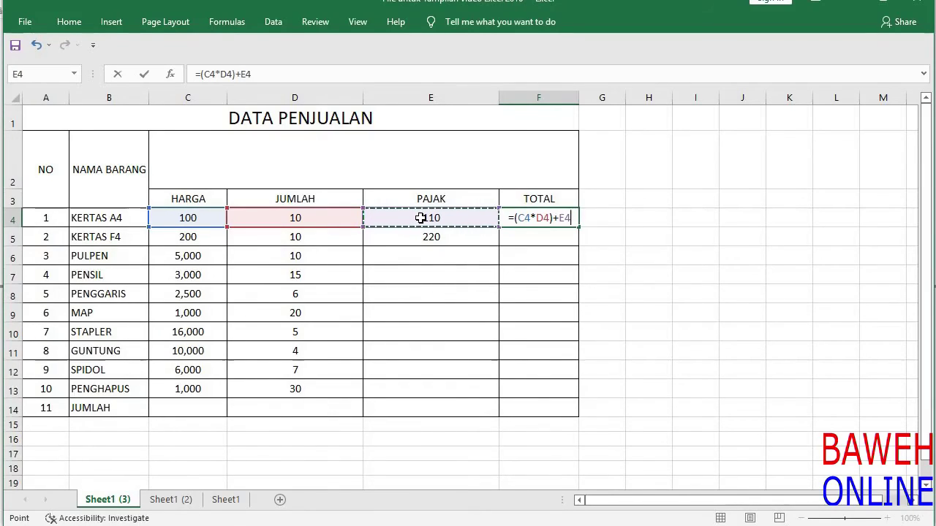
{"action": "key", "text": "Return"}
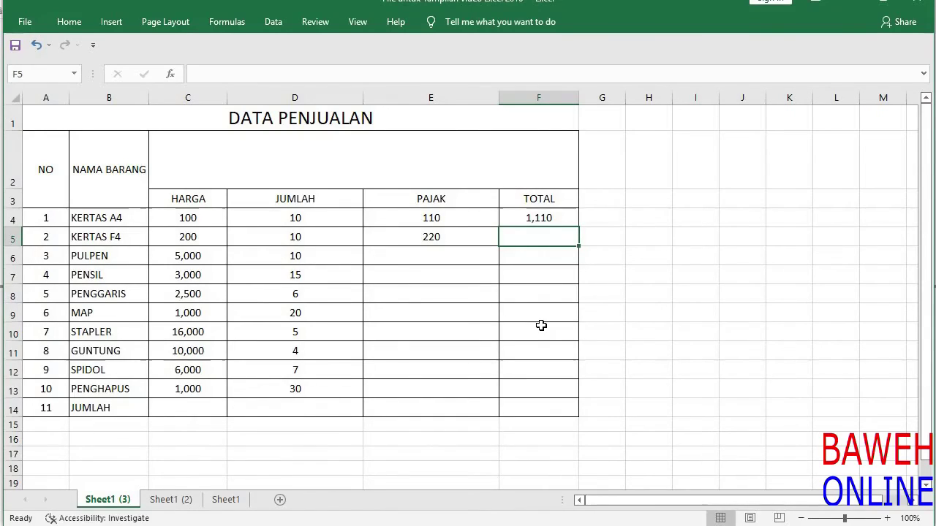
Step: Fill the PAJAK formula down to E13 and the TOTAL formula down to F13
{"action": "left_click", "coordinate": [451, 241]}
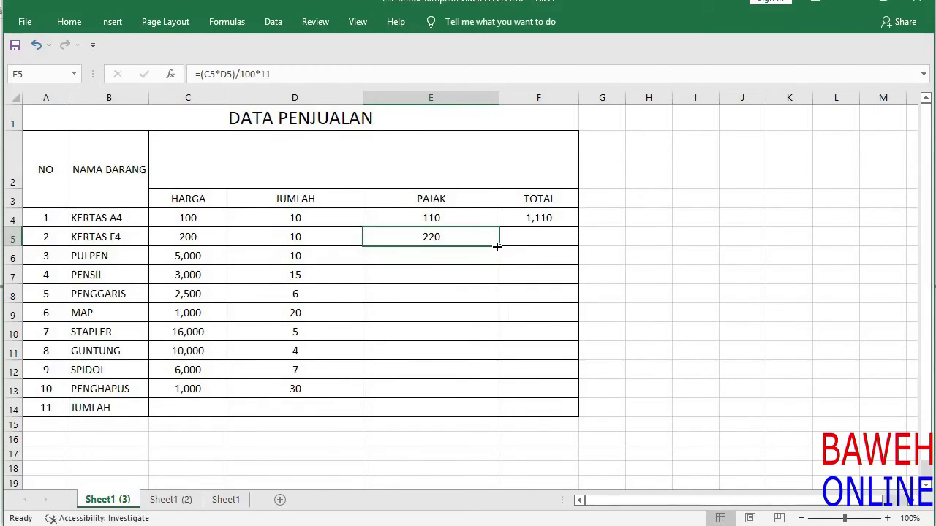
{"action": "left_click_drag", "start_coordinate": [497, 247], "coordinate": [499, 392]}
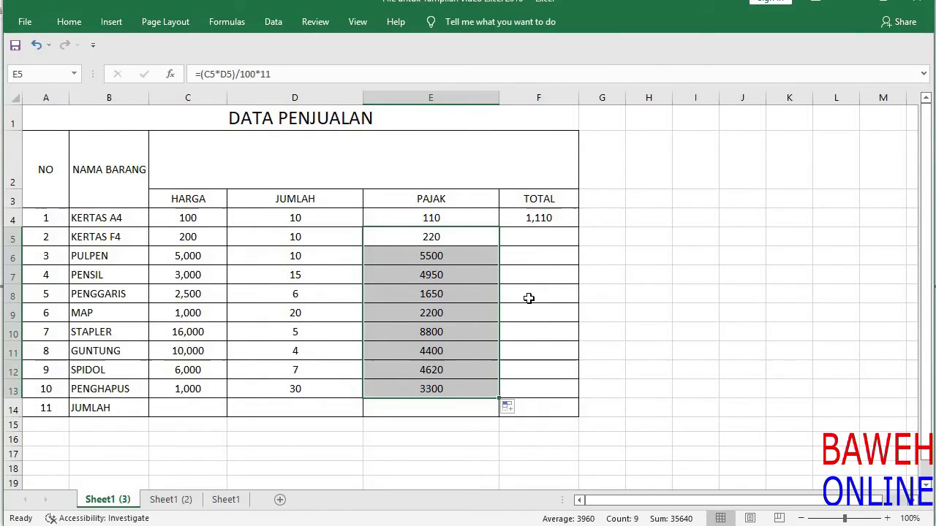
{"action": "left_click", "coordinate": [570, 222]}
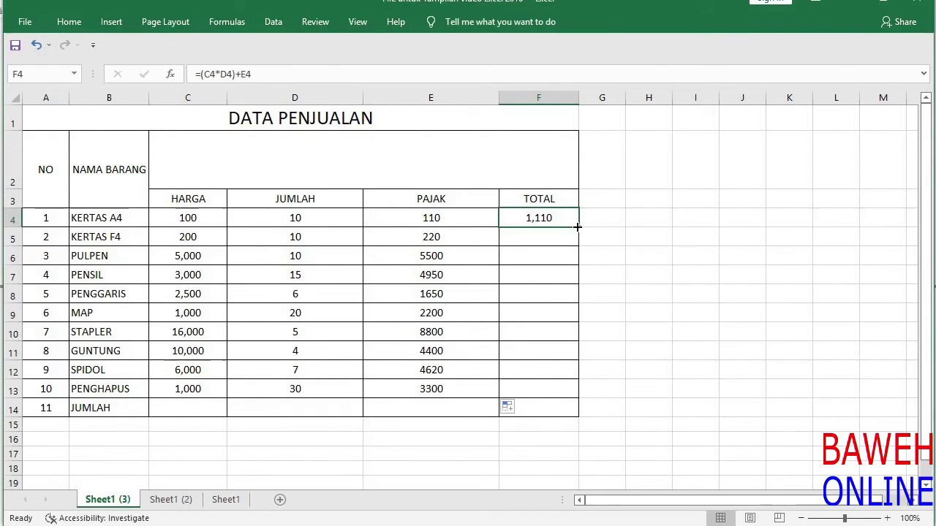
{"action": "left_click_drag", "start_coordinate": [577, 228], "coordinate": [577, 346]}
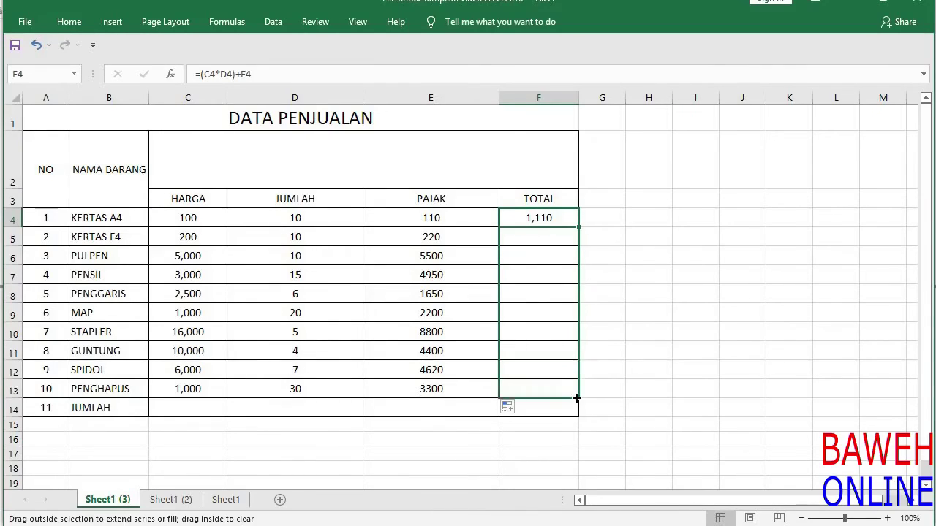
{"action": "left_click_drag", "start_coordinate": [576, 345], "coordinate": [576, 398]}
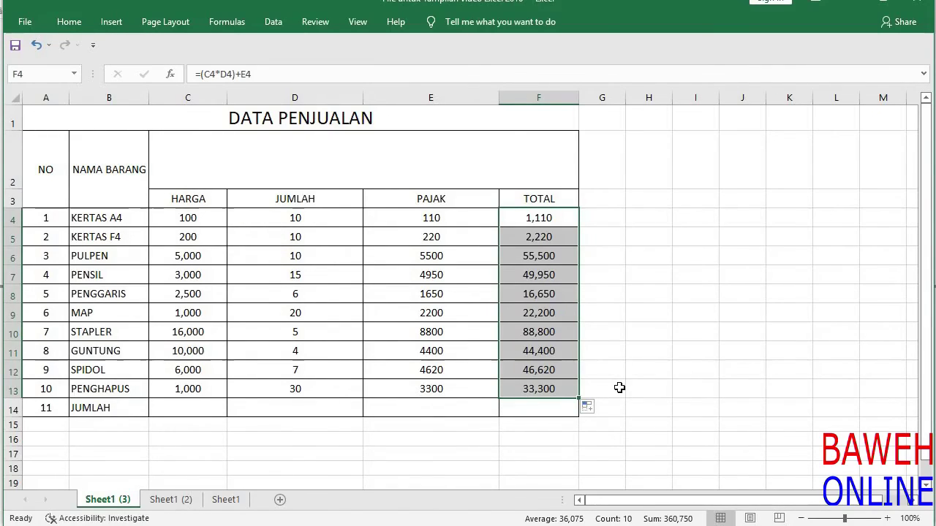
{"action": "left_click", "coordinate": [431, 407]}
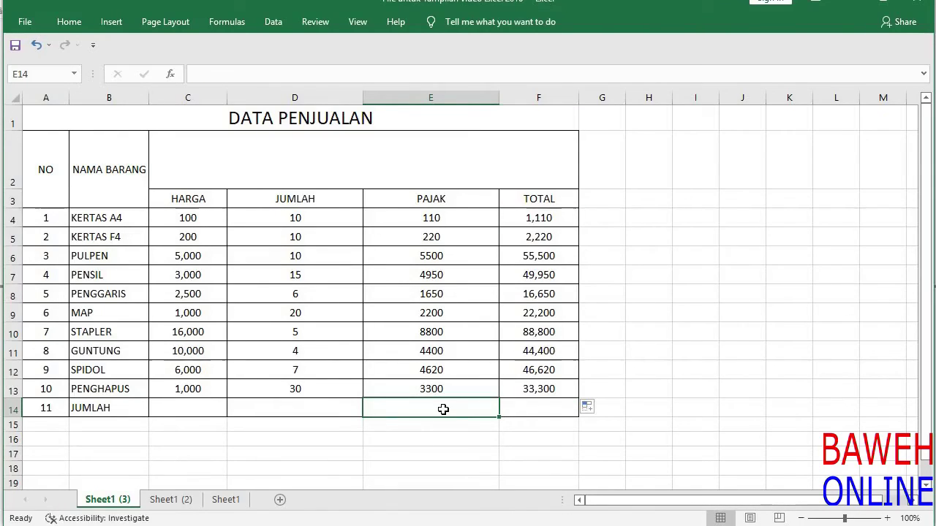
Step: In E14, sum the PAJAK cells with =(E4+E5+…+E13), giving 35750
{"action": "type", "text": "="}
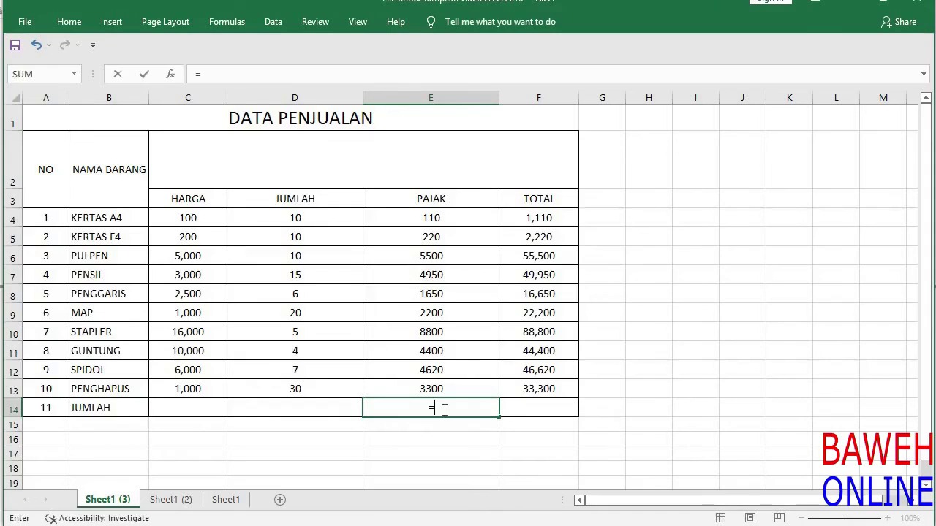
{"action": "type", "text": "("}
{"action": "left_click", "coordinate": [435, 218]}
{"action": "type", "text": "+"}
{"action": "left_click", "coordinate": [446, 241]}
{"action": "type", "text": "+"}
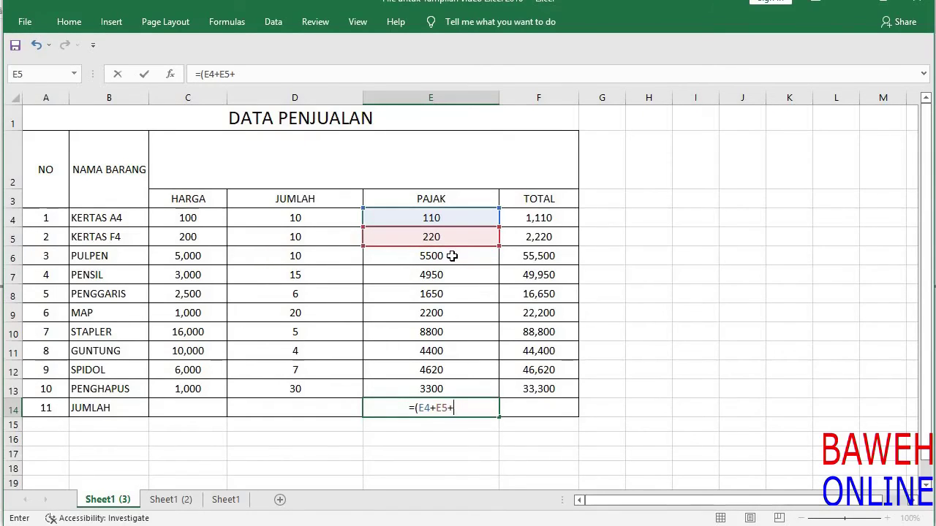
{"action": "left_click", "coordinate": [452, 255]}
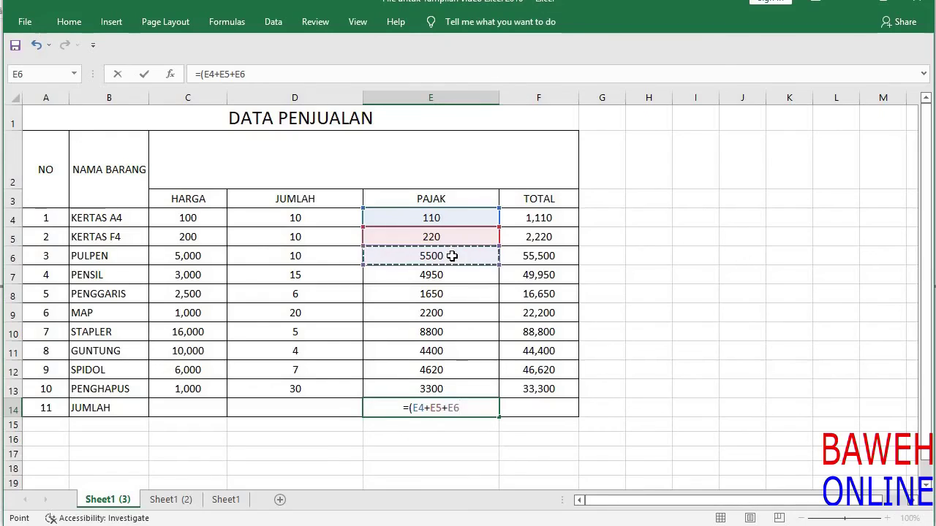
{"action": "type", "text": "+"}
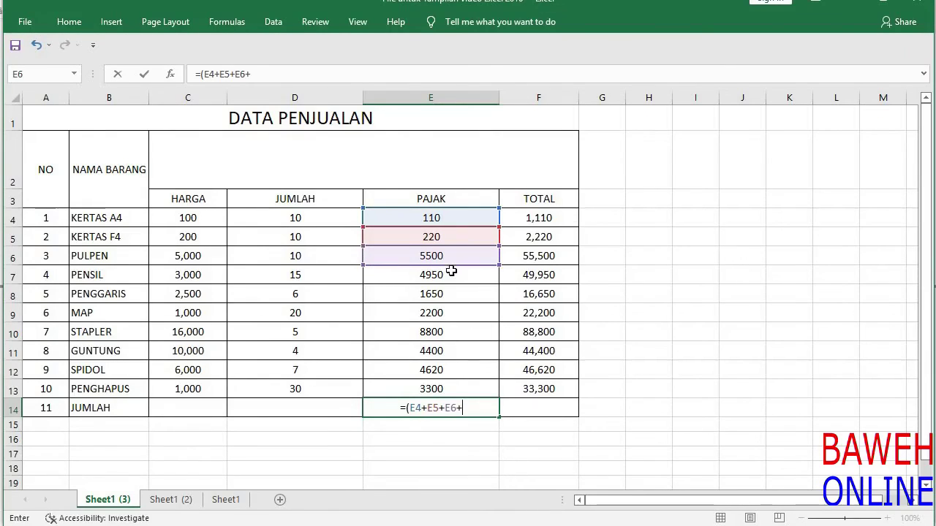
{"action": "left_click", "coordinate": [448, 274]}
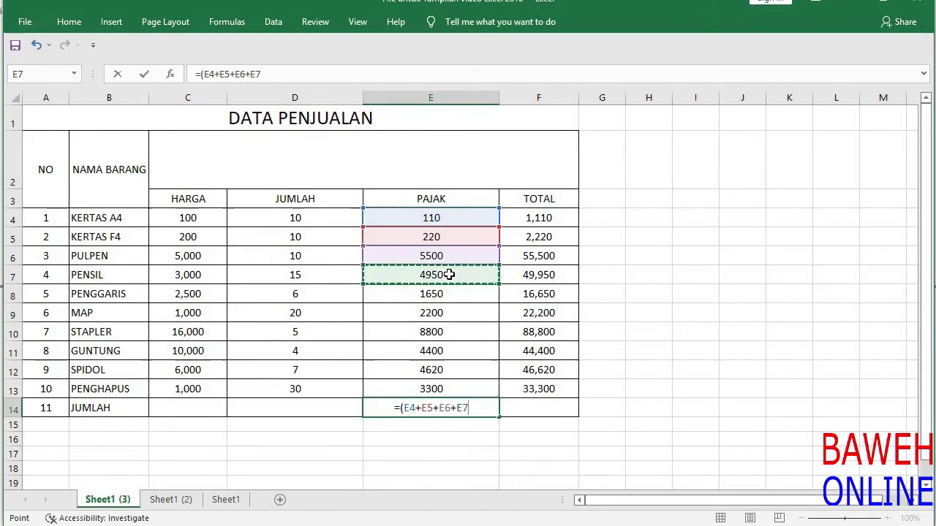
{"action": "type", "text": "+"}
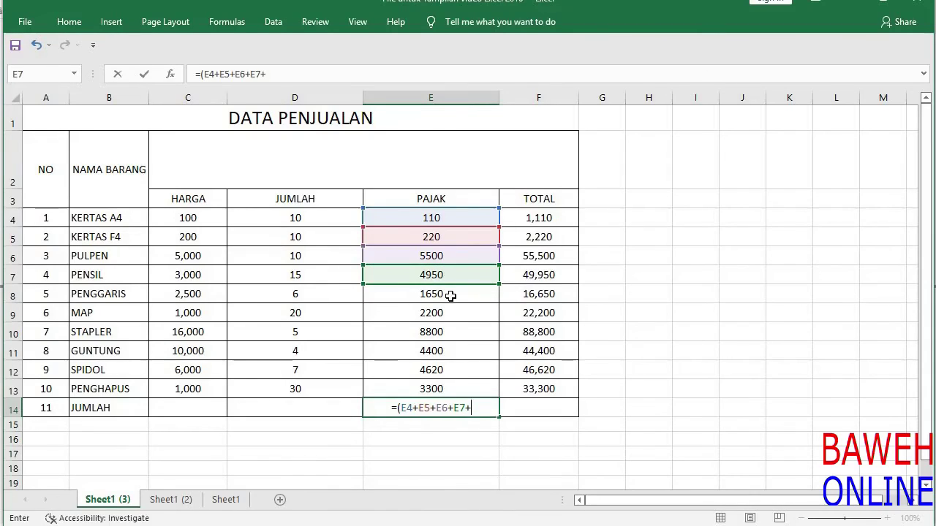
{"action": "left_click", "coordinate": [451, 294]}
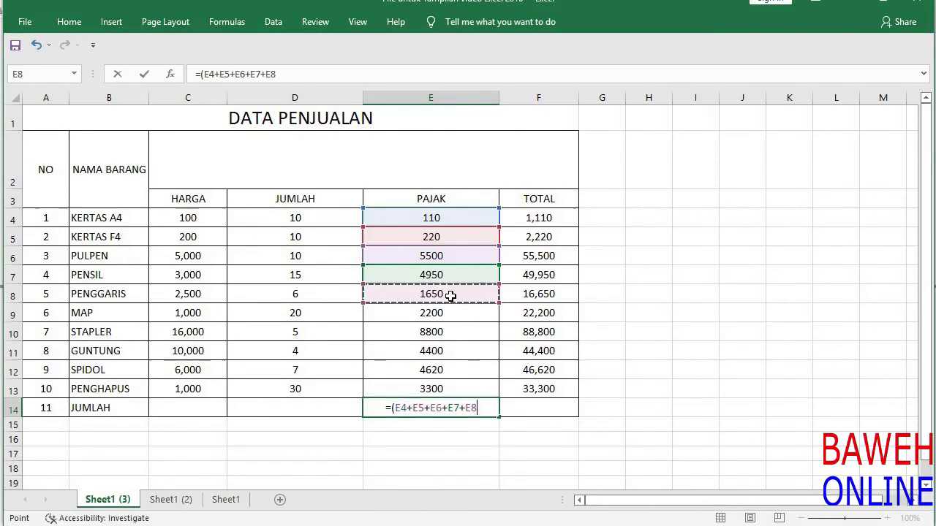
{"action": "type", "text": "+"}
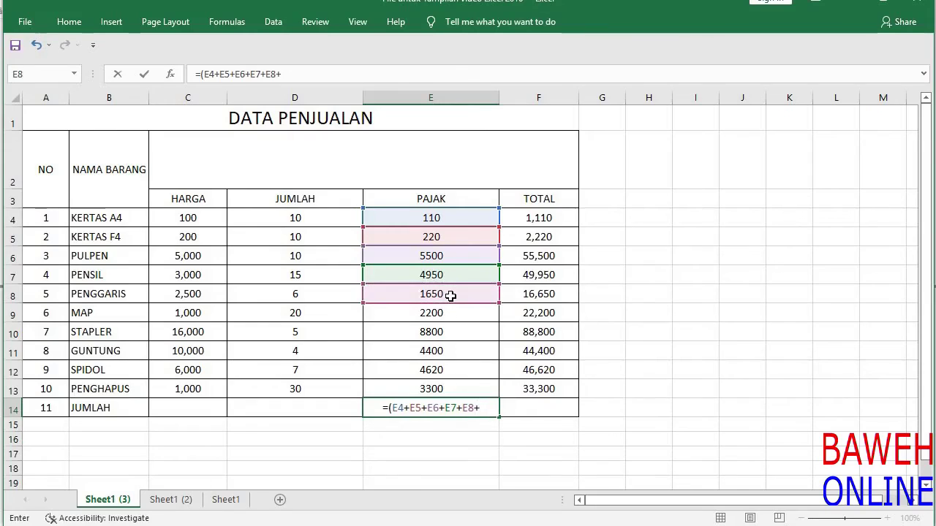
{"action": "left_click", "coordinate": [449, 313]}
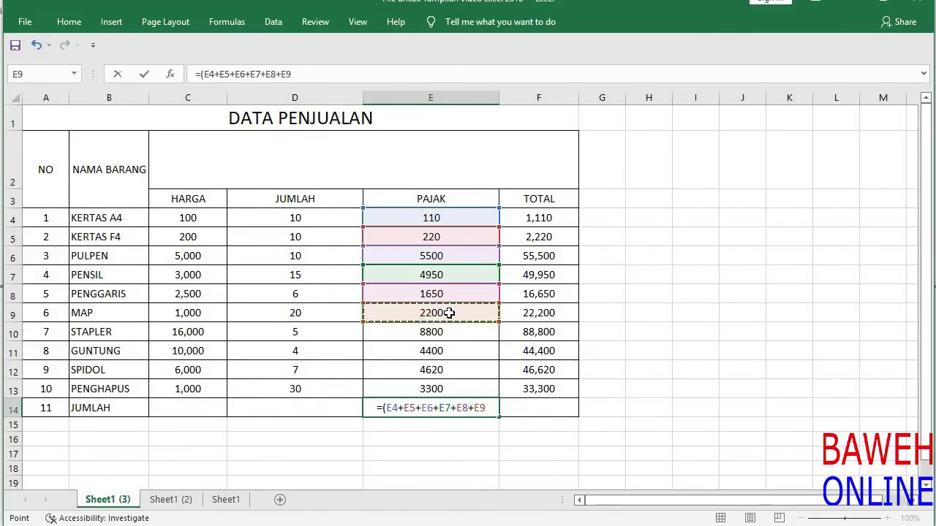
{"action": "type", "text": "+"}
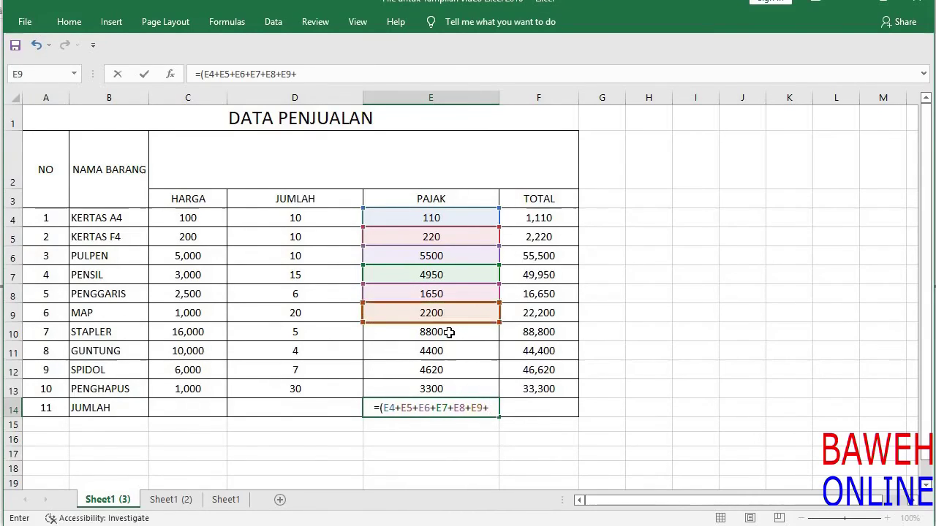
{"action": "left_click", "coordinate": [449, 332]}
{"action": "type", "text": "+"}
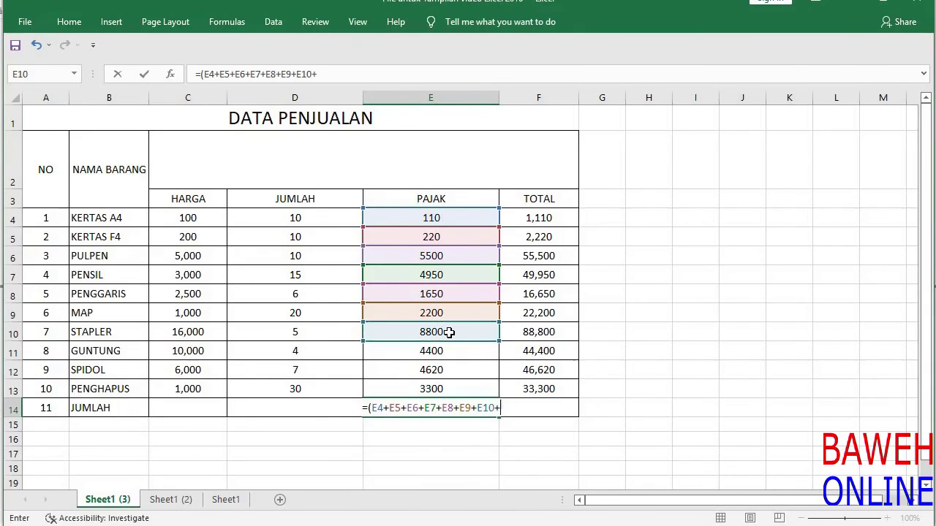
{"action": "left_click", "coordinate": [453, 351]}
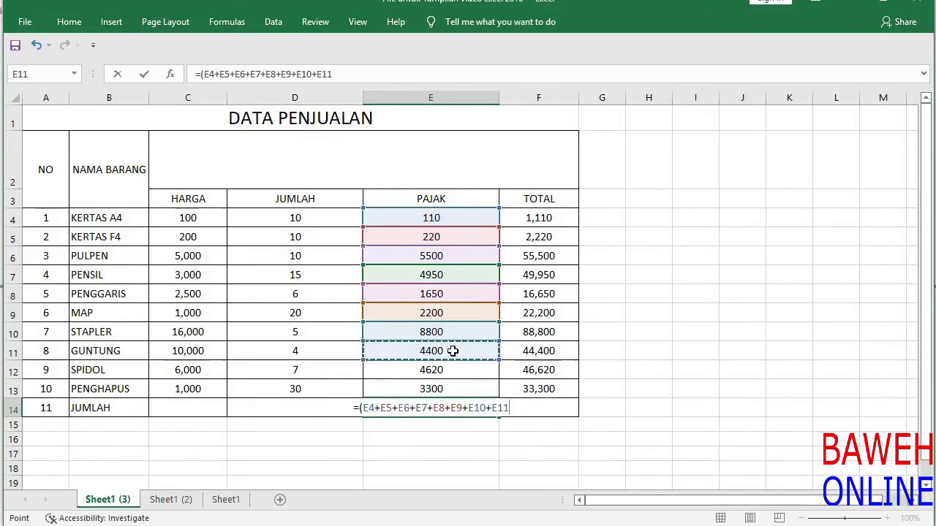
{"action": "type", "text": "+"}
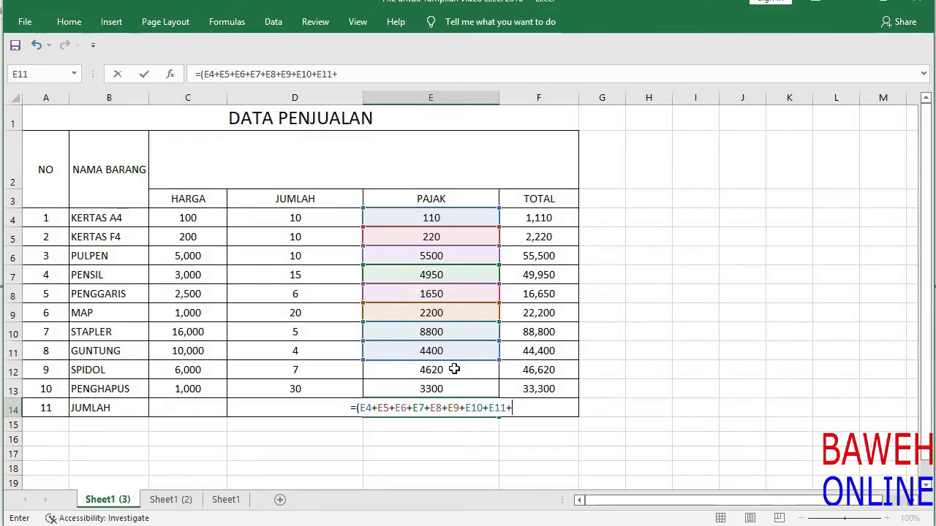
{"action": "left_click", "coordinate": [453, 369]}
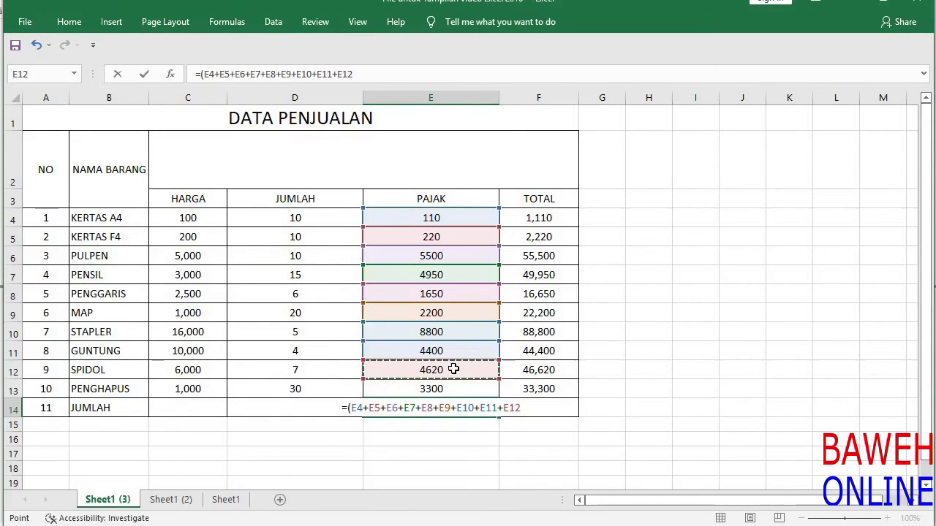
{"action": "type", "text": "+"}
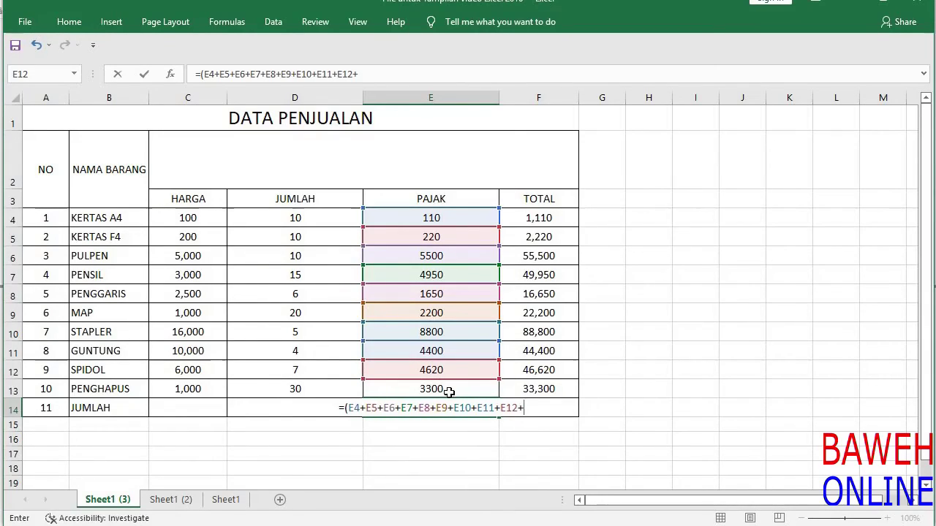
{"action": "left_click", "coordinate": [448, 390]}
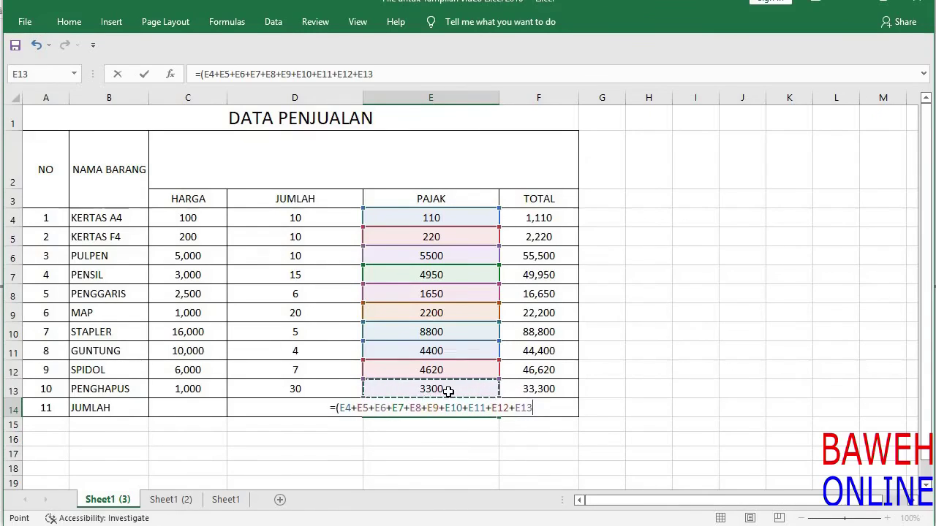
{"action": "type", "text": ")"}
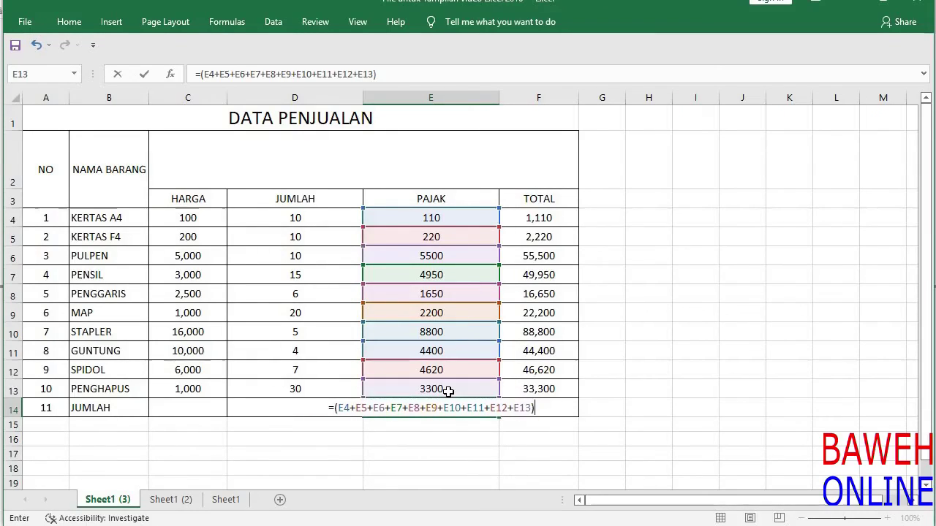
{"action": "key", "text": "Return"}
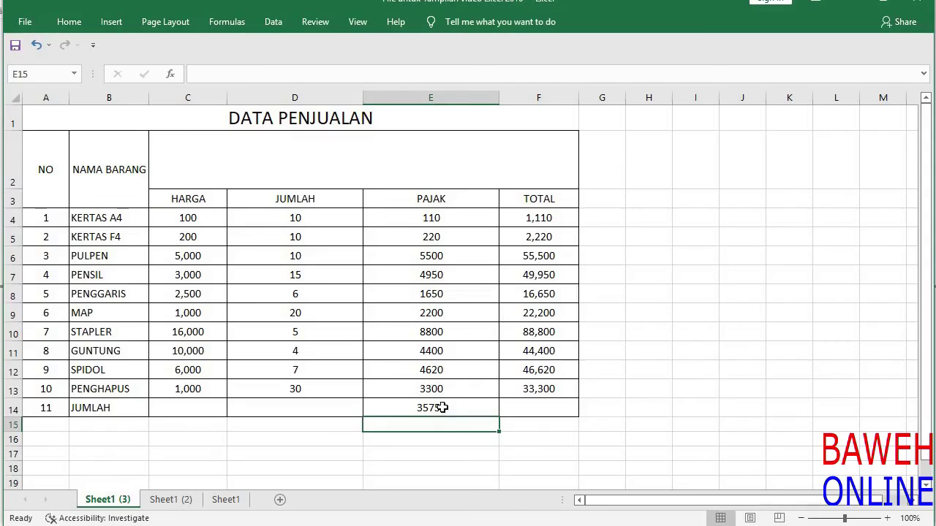
Step: Copy the E14 sum formula into F14 so the TOTAL column totals 360750
{"action": "left_click", "coordinate": [443, 408]}
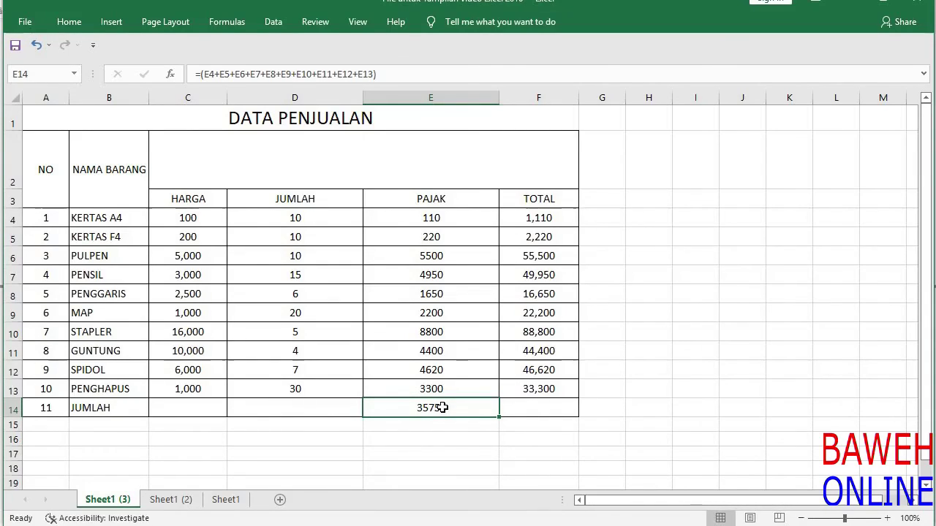
{"action": "key", "text": "ctrl+c"}
{"action": "key", "text": "Right"}
{"action": "key", "text": "ctrl+v"}
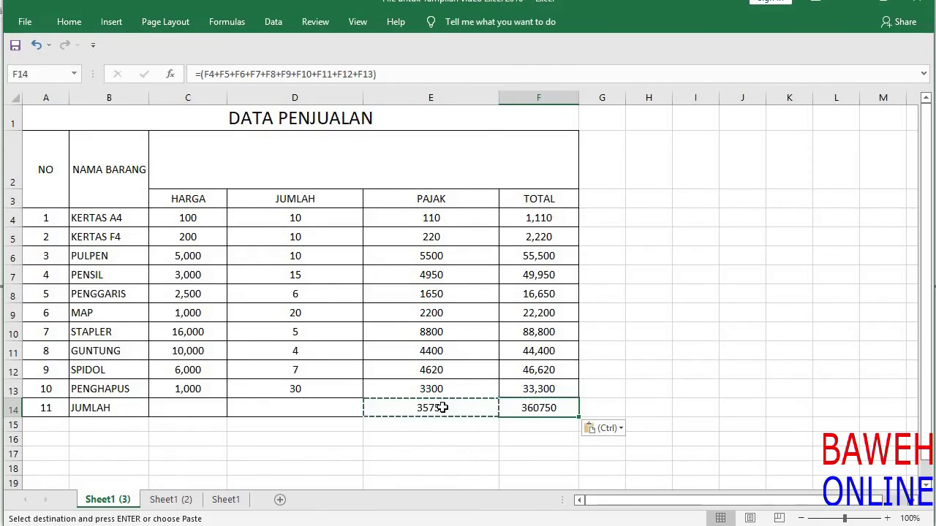
{"action": "key", "text": "Down"}
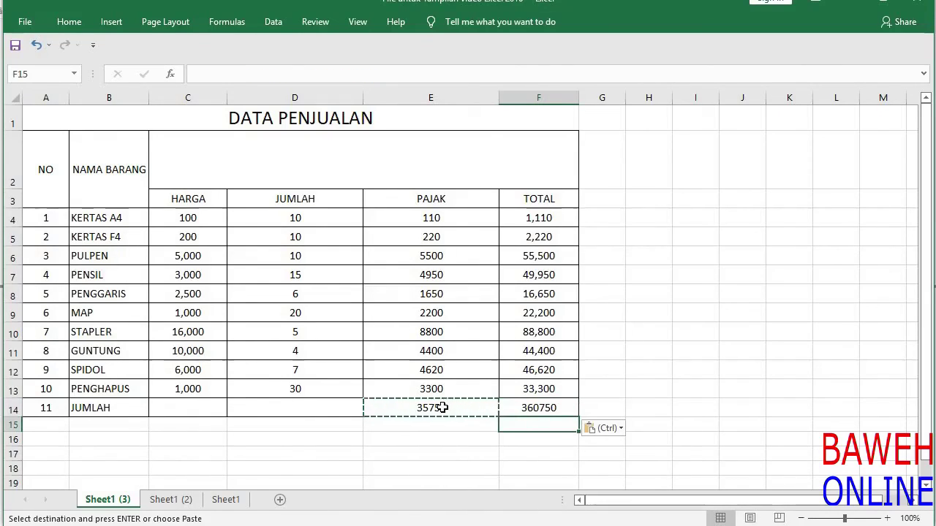
{"action": "key", "text": "Left"}
{"action": "key", "text": "Left"}
{"action": "key", "text": "Left"}
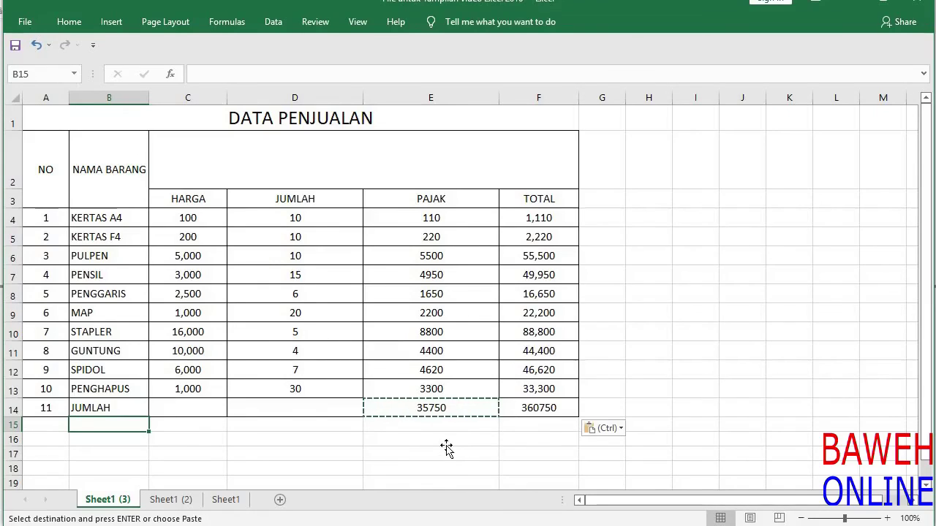
{"action": "left_click", "coordinate": [446, 443]}
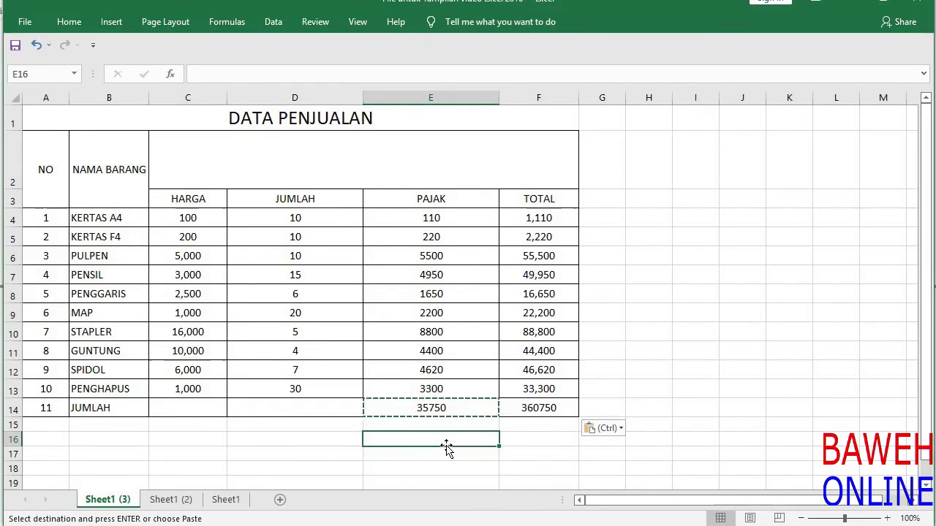